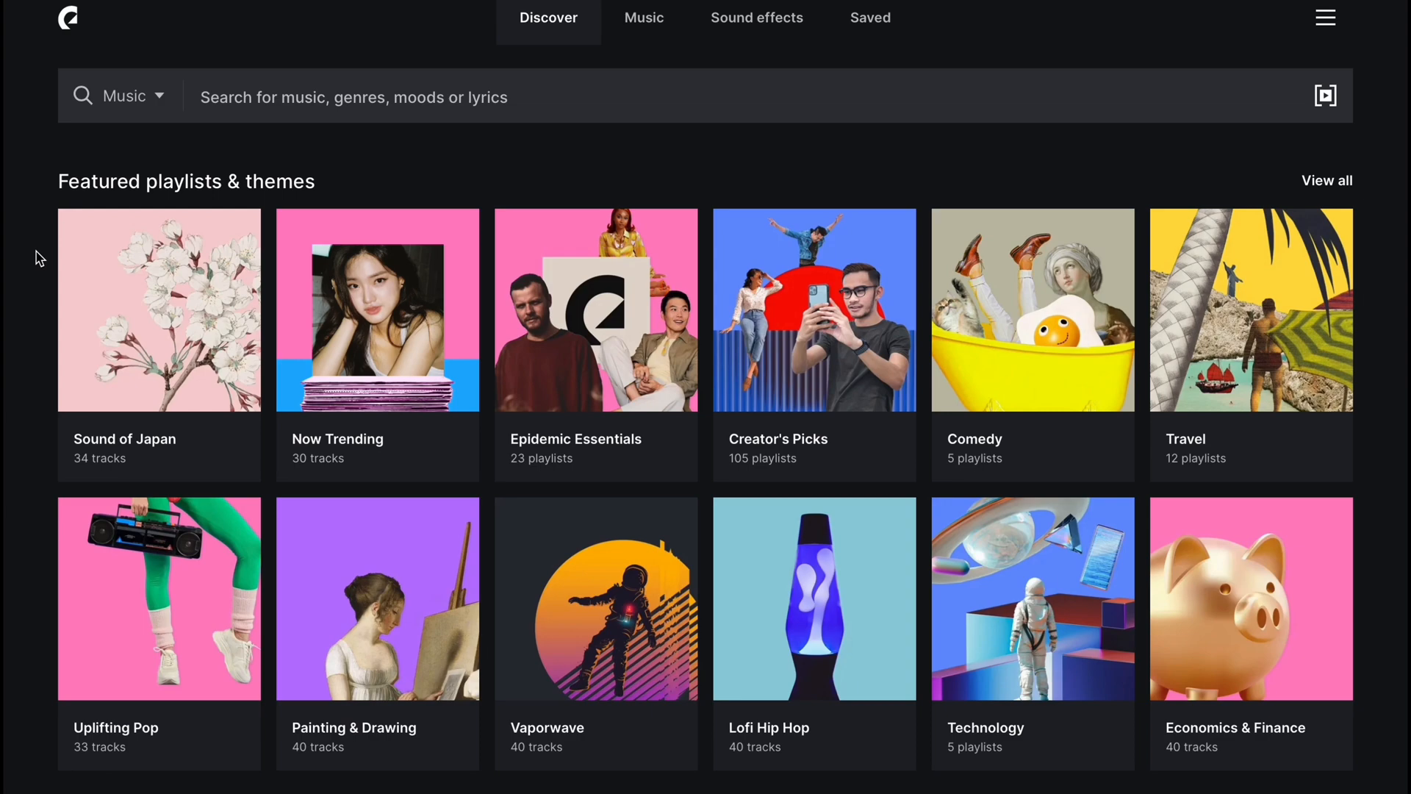
Search the Epidemic Sound music catalogue for 'chilled out' and preview the Shifting Breeze track
scroll(37, 251, "down", 7)
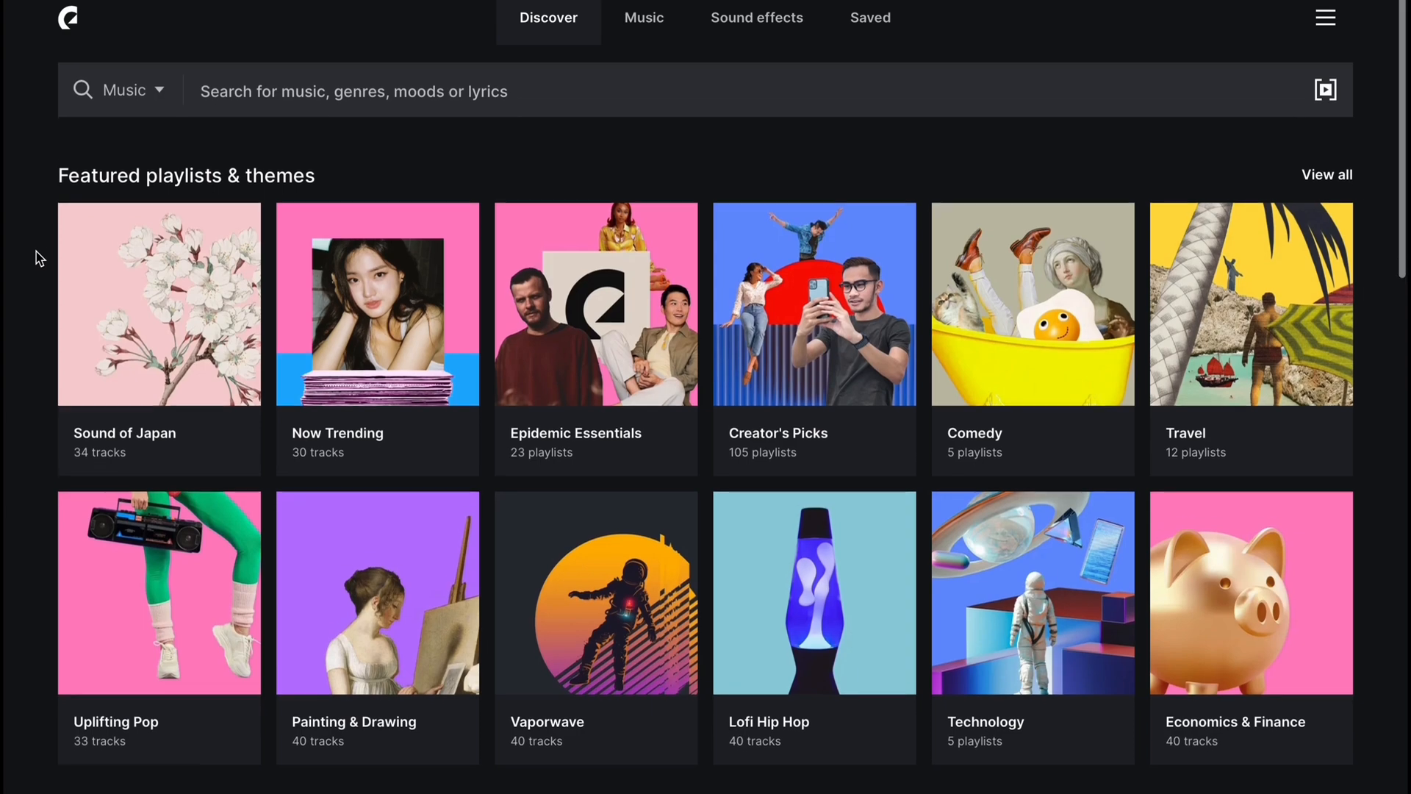
scroll(37, 251, "down", 5)
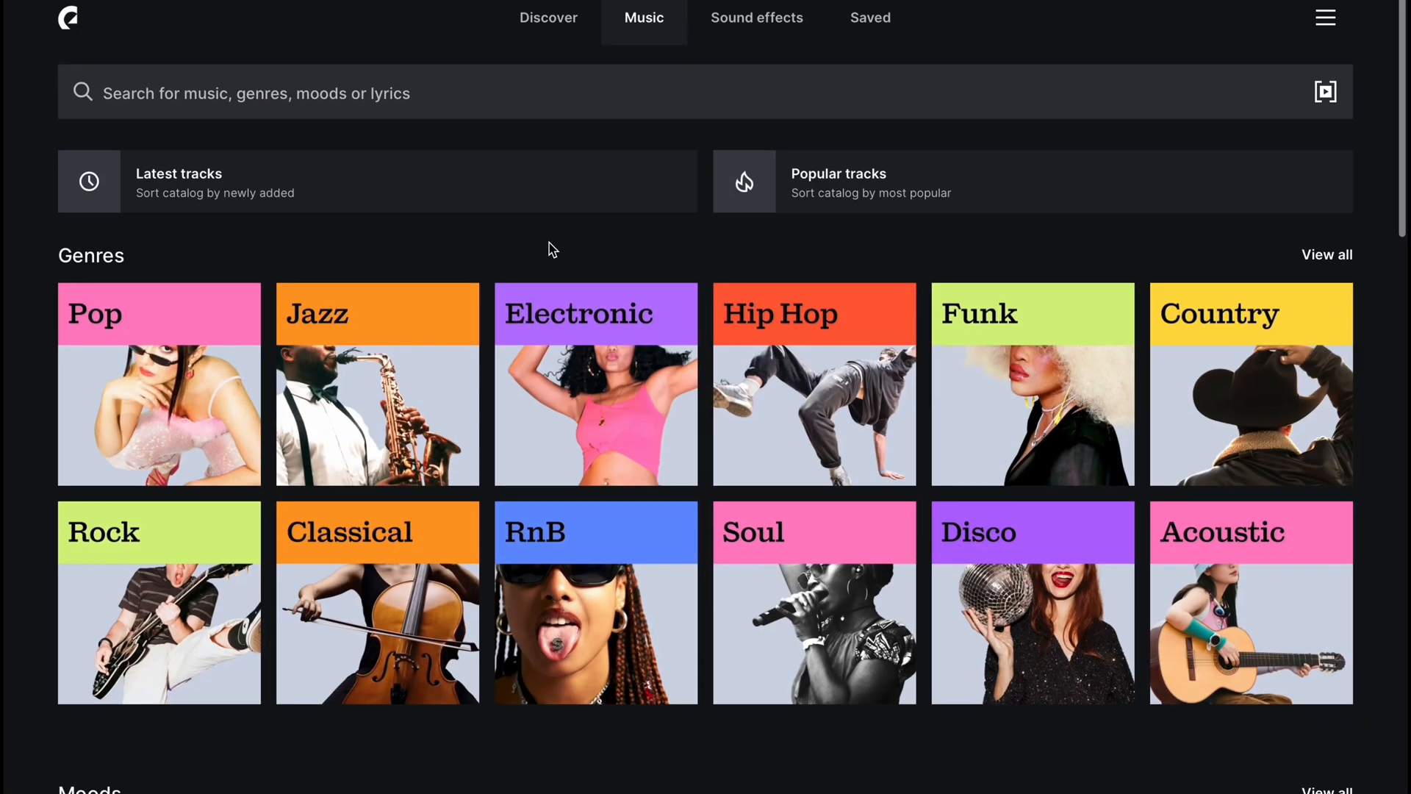
scroll(550, 243, "down", 10)
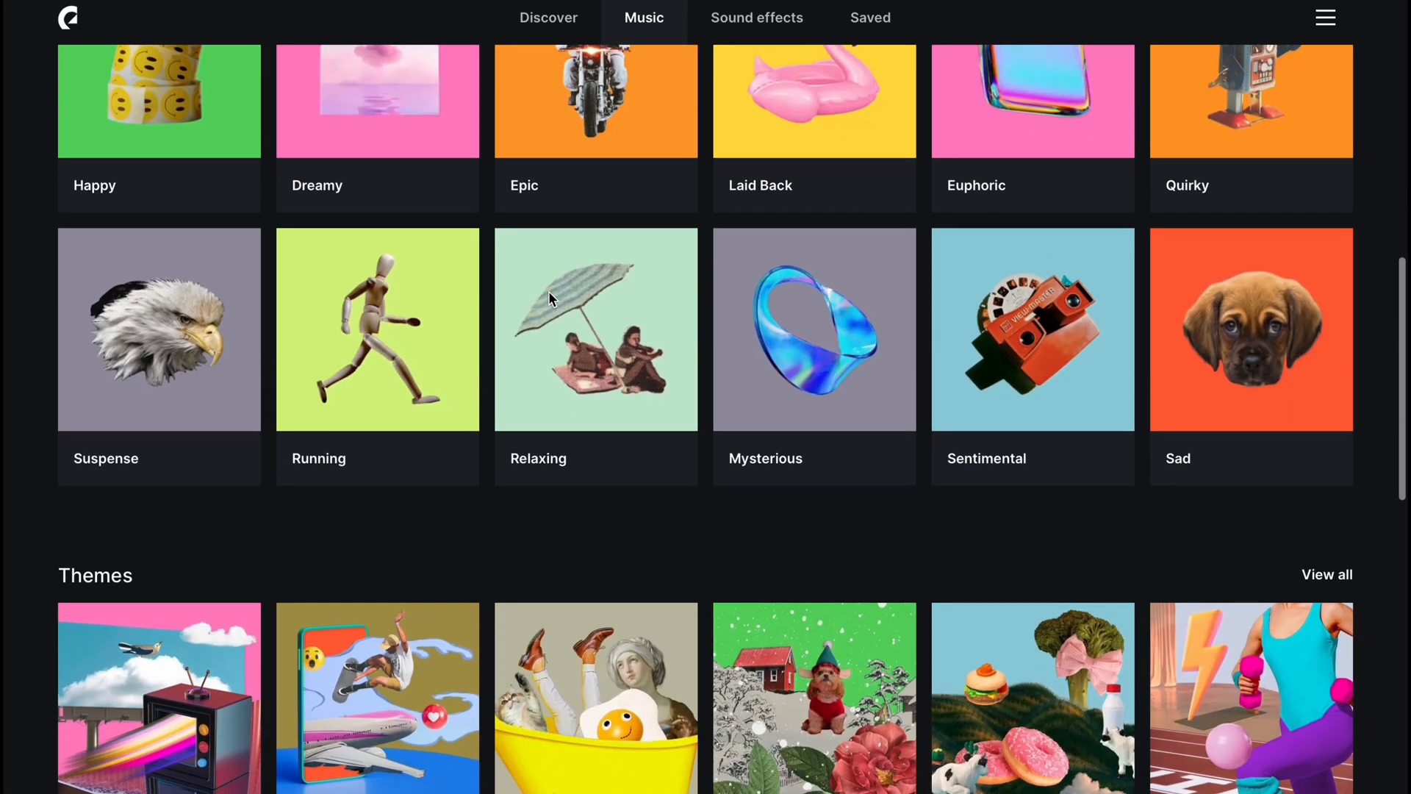
scroll(549, 291, "down", 5)
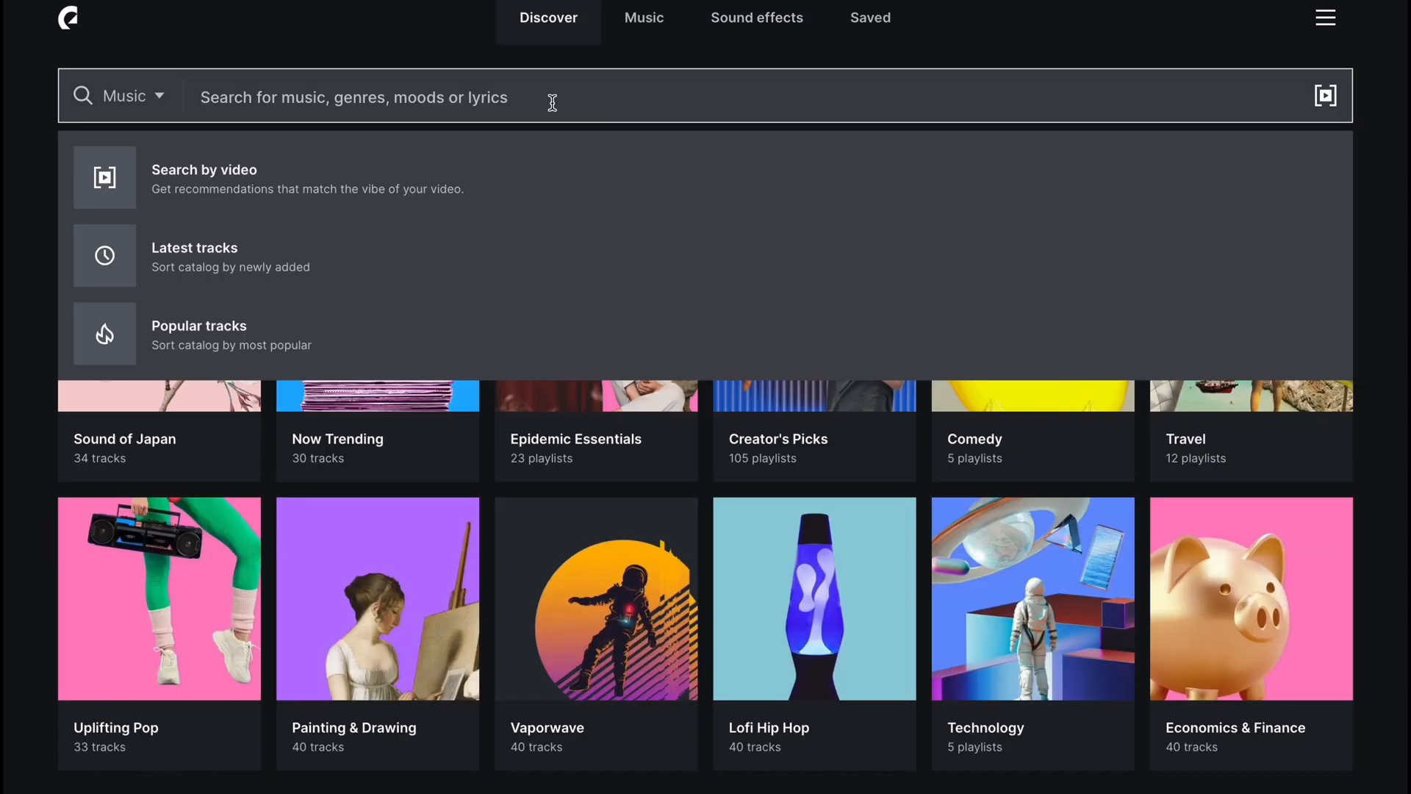
type("chilled")
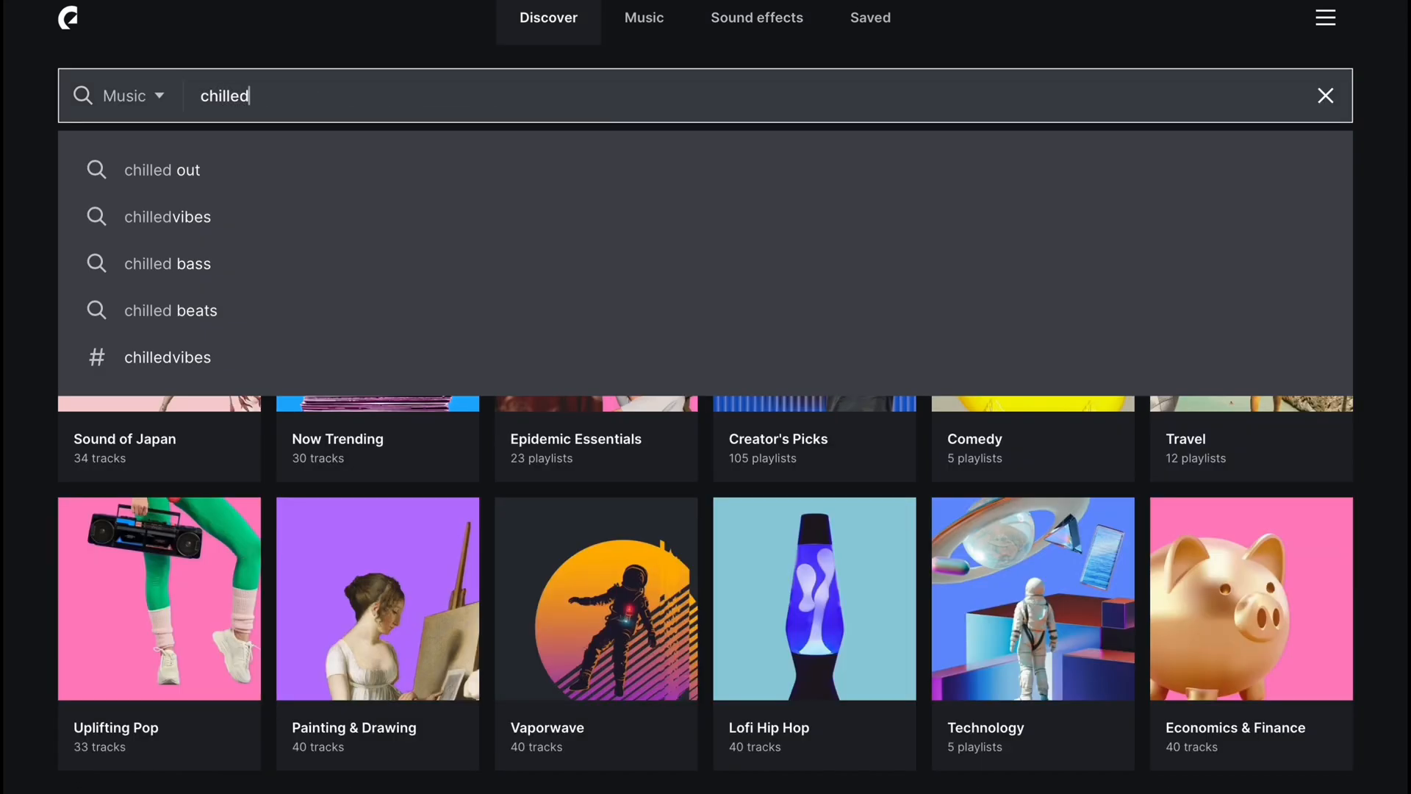
type(" out")
key("Return")
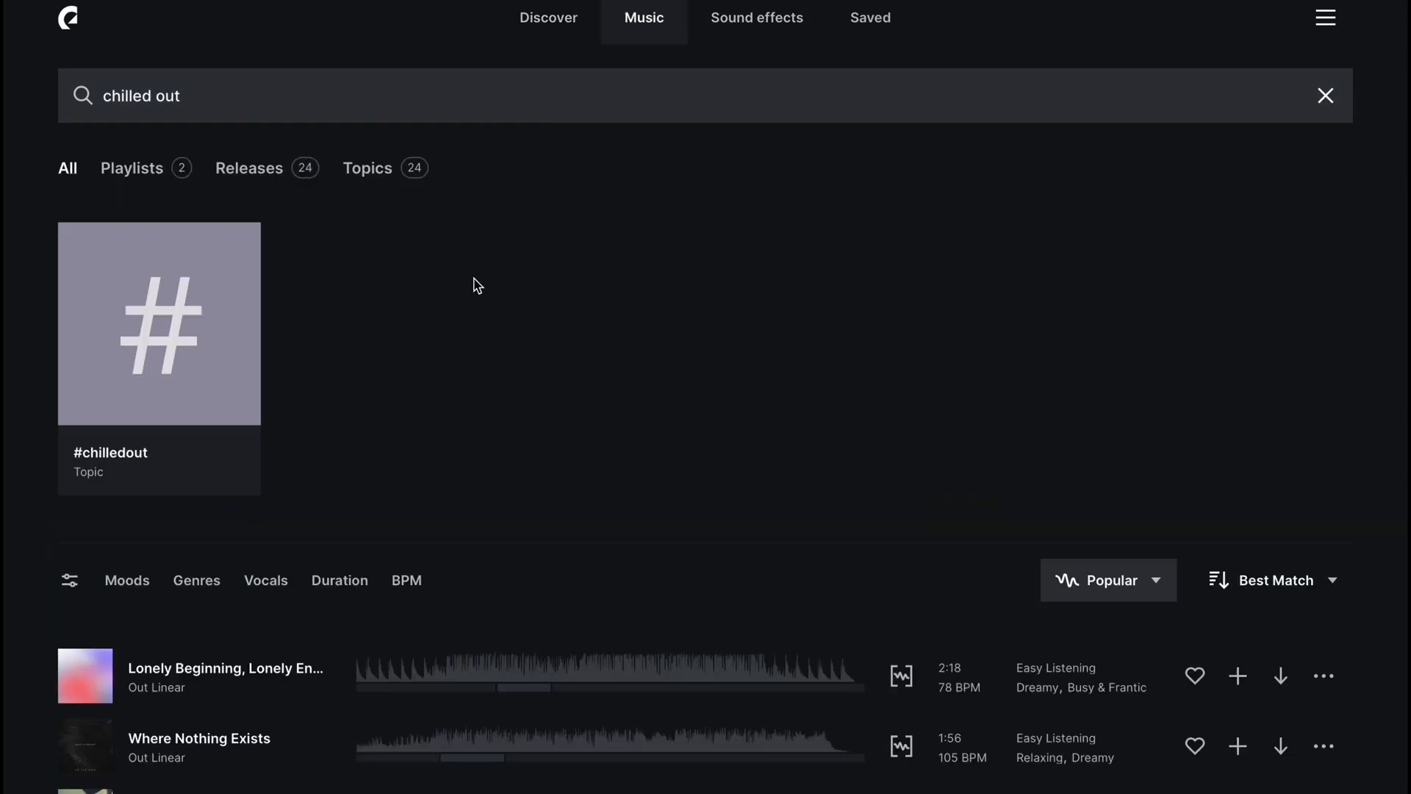
scroll(460, 324, "down", 7)
left_click(94, 456)
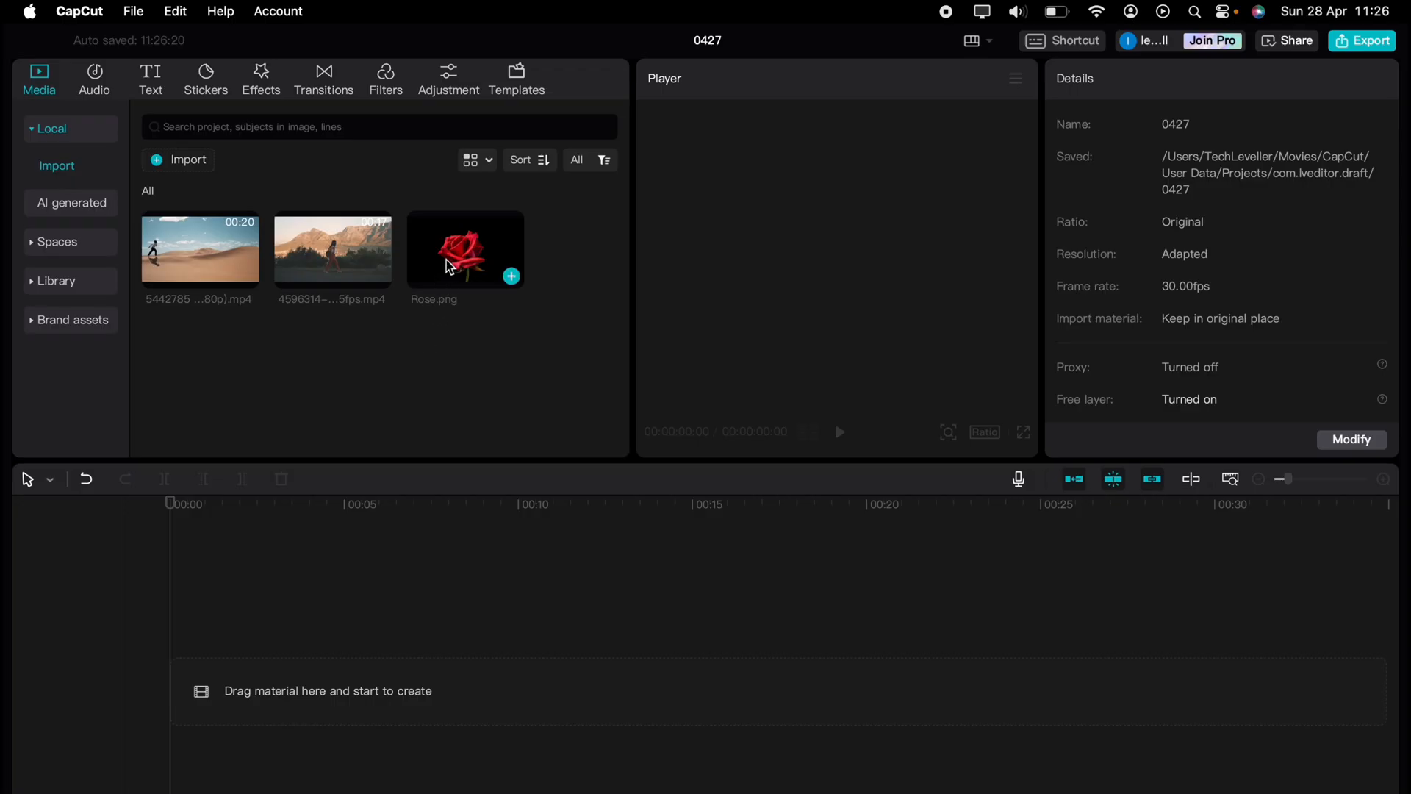
Place Rose.png on the timeline with a 10-second Default text clip above it
left_click_drag(447, 259, 262, 639)
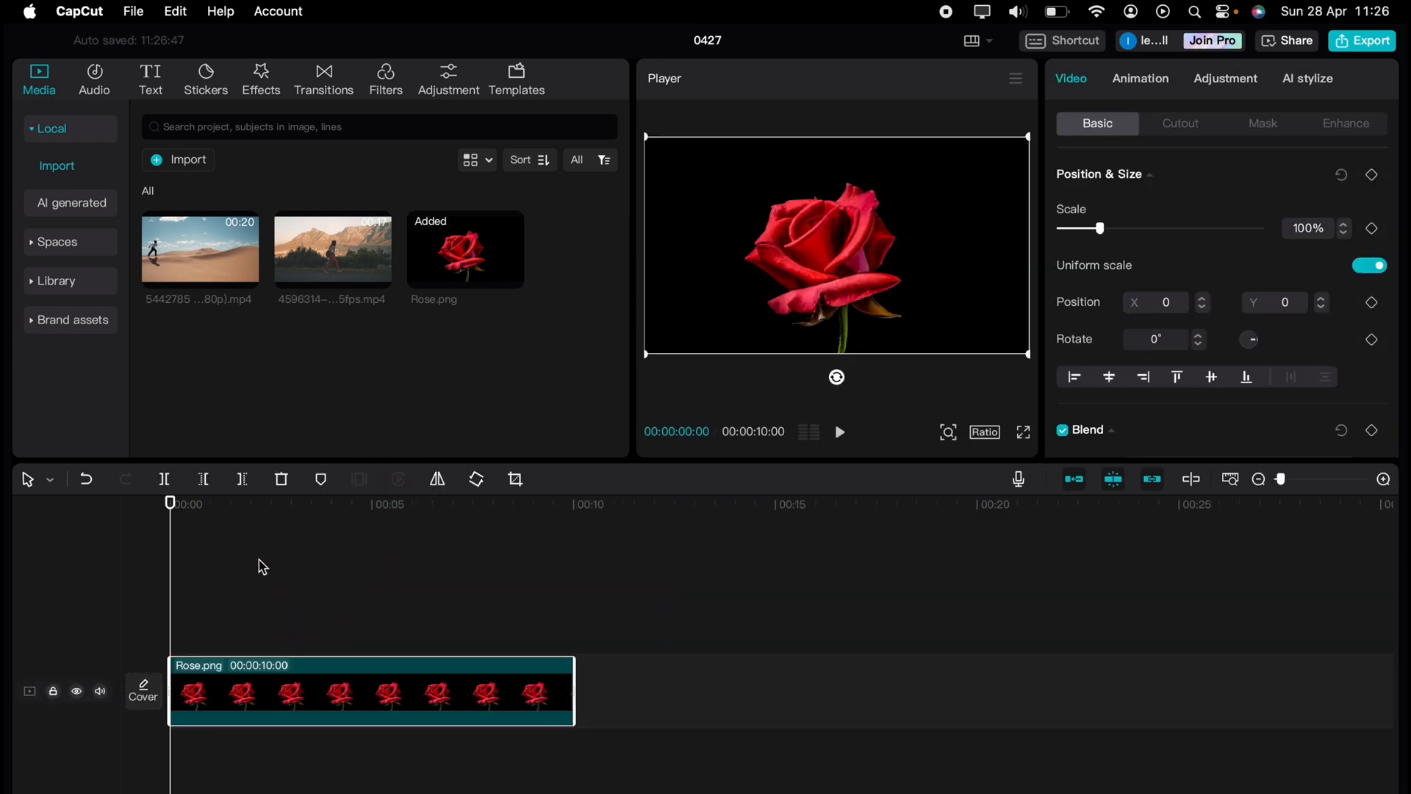
left_click(158, 88)
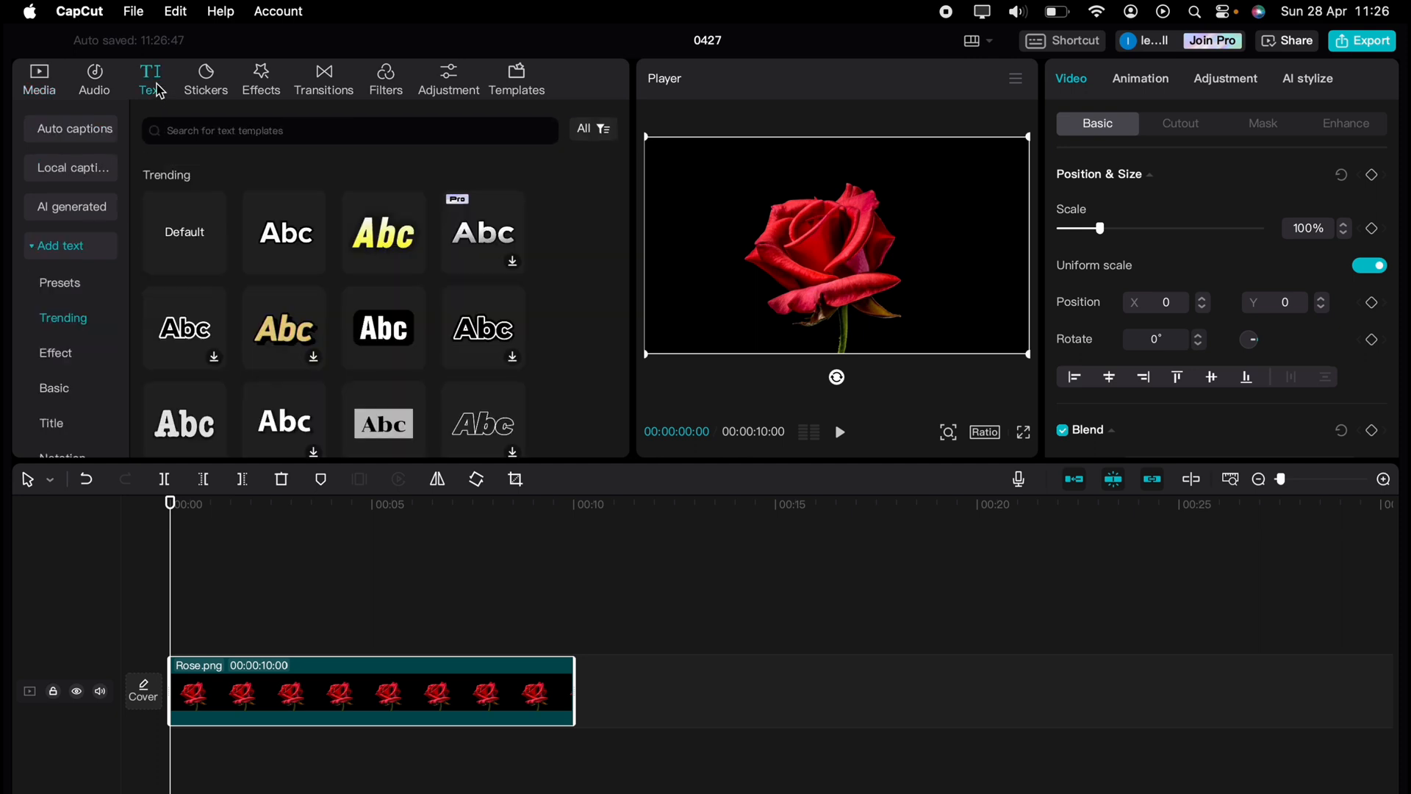
left_click(184, 240)
left_click_drag(183, 239, 176, 615)
left_click_drag(277, 647, 568, 645)
left_click_drag(1134, 177, 1042, 164)
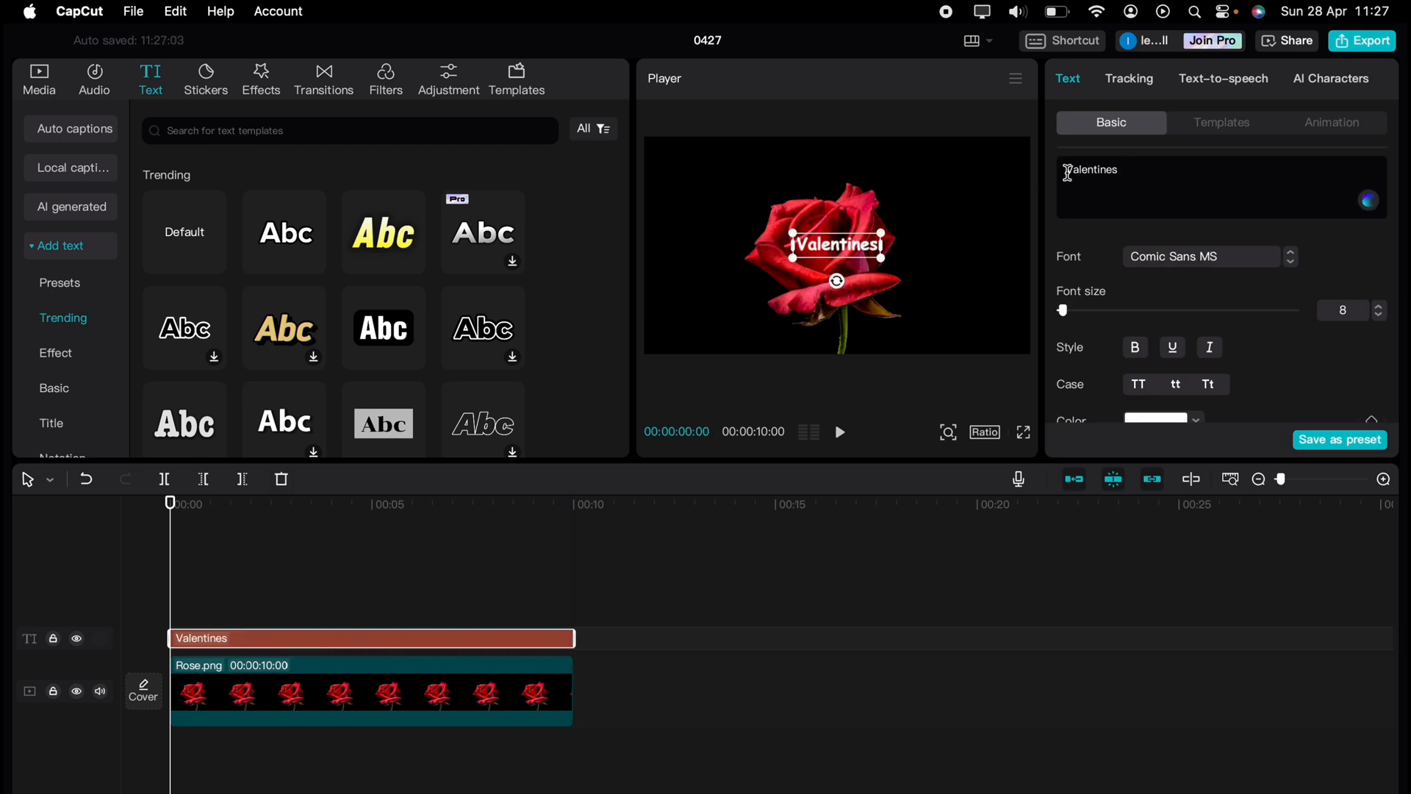
left_click(1292, 262)
Set the Valentines title to Comic Sans MS, enlarge it and centre it over the rose
left_click(1292, 262)
left_click_drag(883, 231, 1019, 156)
left_click(1249, 260)
left_click(1214, 410)
left_click(1213, 258)
scroll(1217, 588, "down", 2)
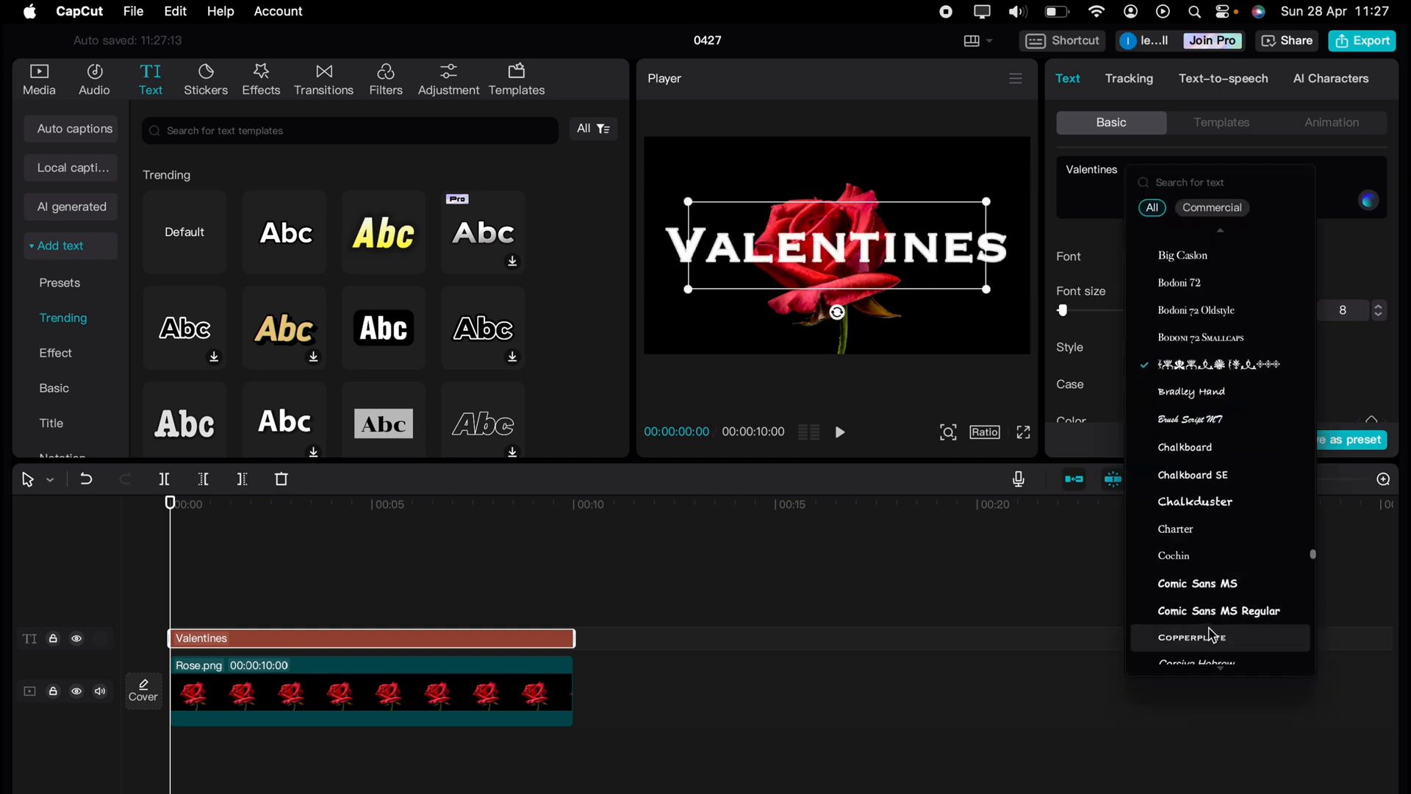
left_click(1220, 562)
left_click_drag(991, 289, 1029, 300)
mouse_move(900, 256)
left_mouse_down()
mouse_move(903, 272)
mouse_move(899, 252)
left_mouse_up()
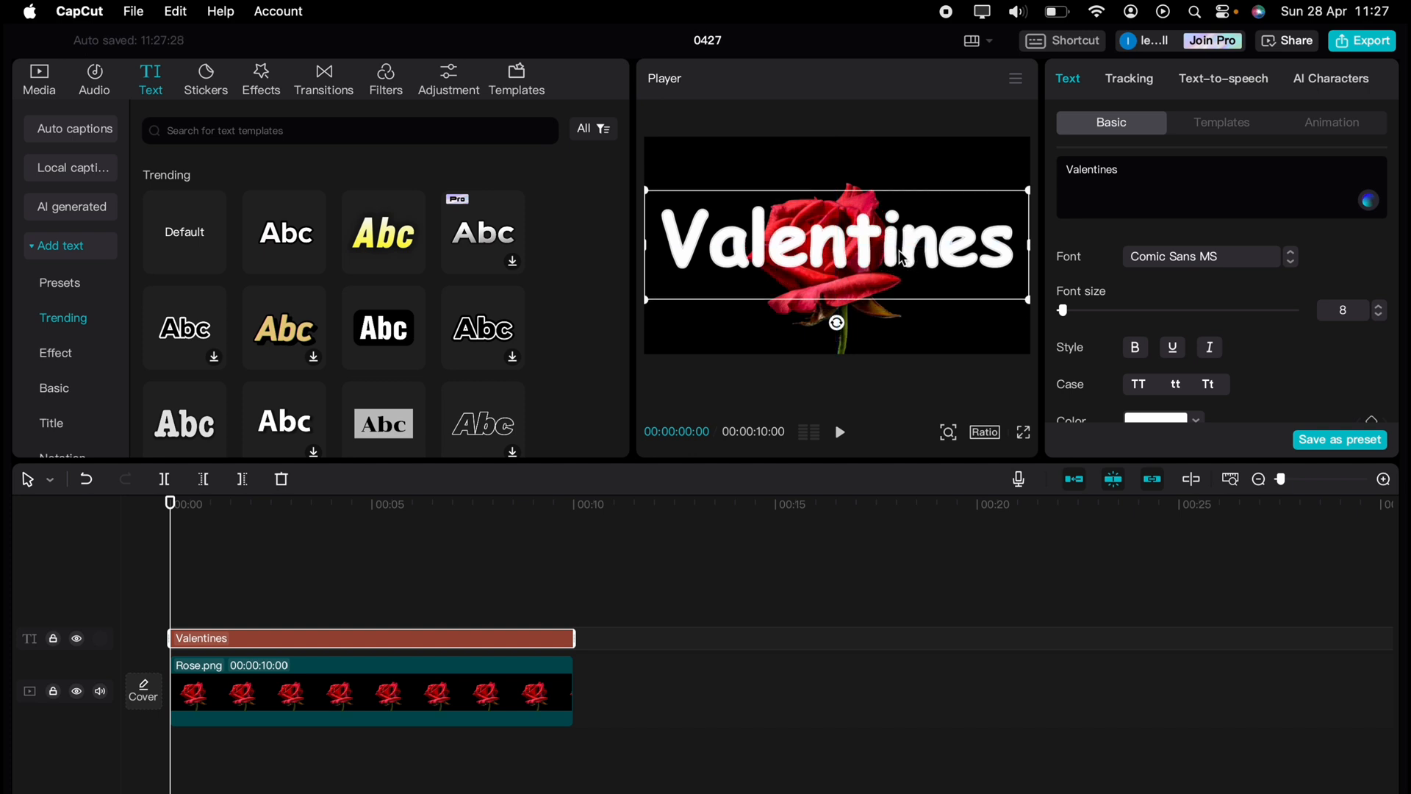
Give the title a white stroke outline at thickness 7
scroll(1121, 318, "down", 5)
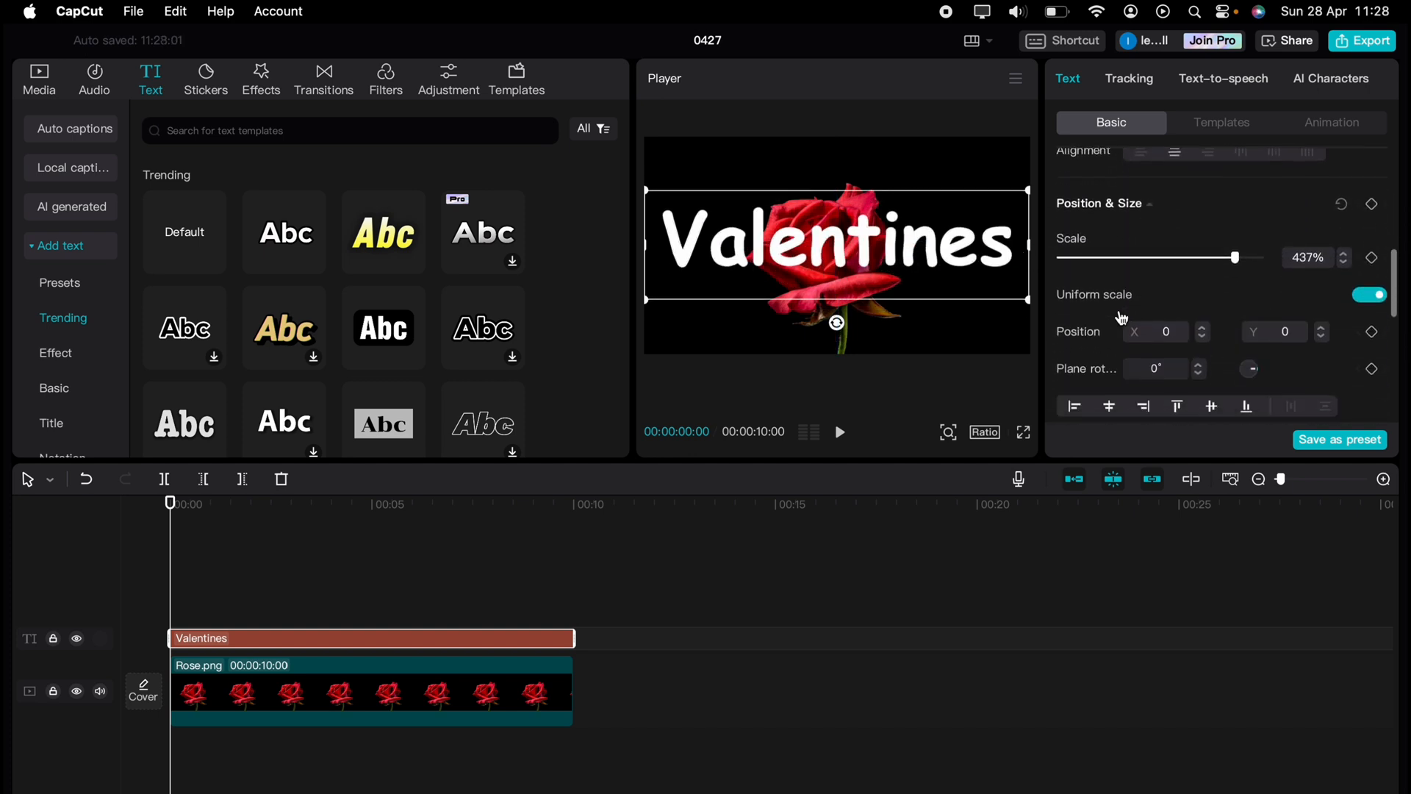
scroll(1121, 318, "down", 5)
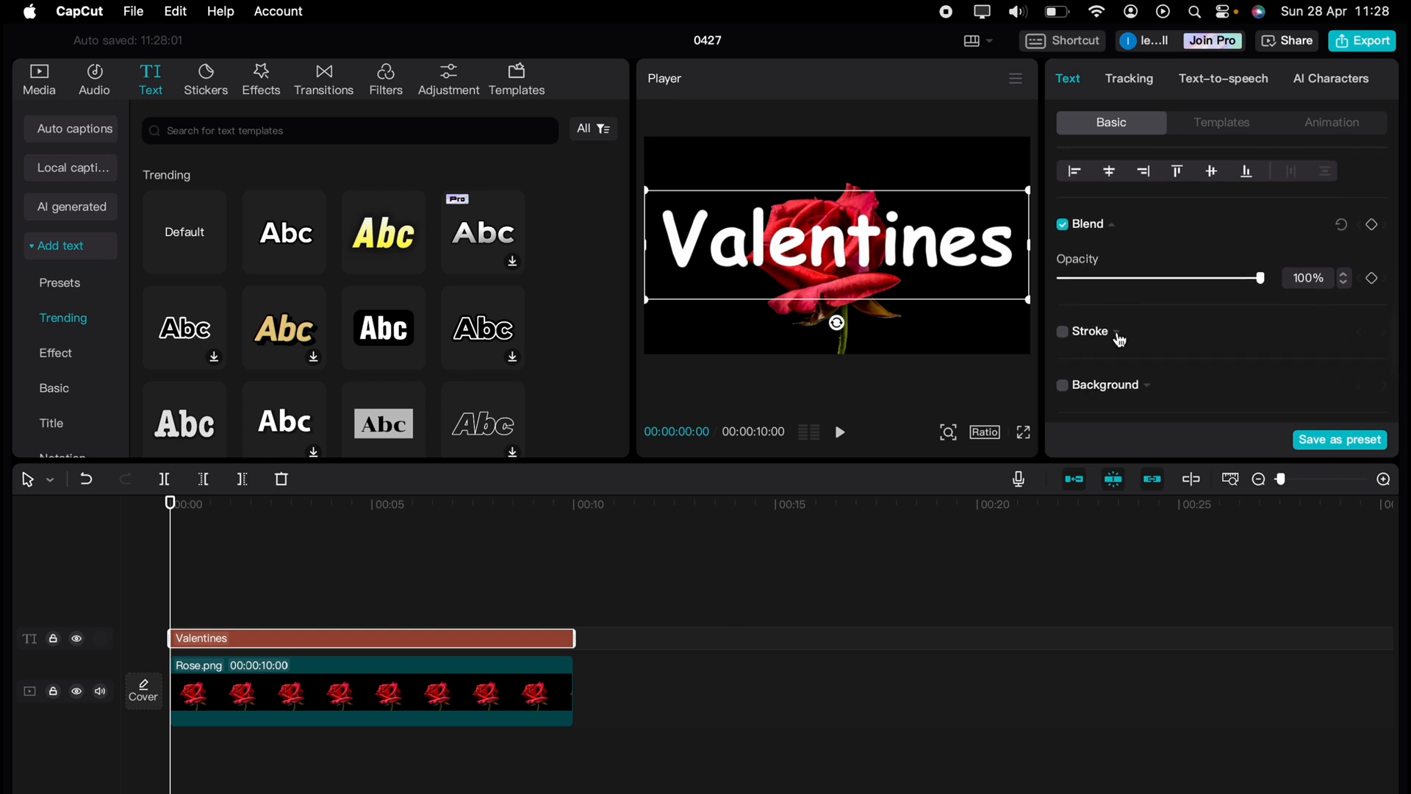
left_click(1118, 337)
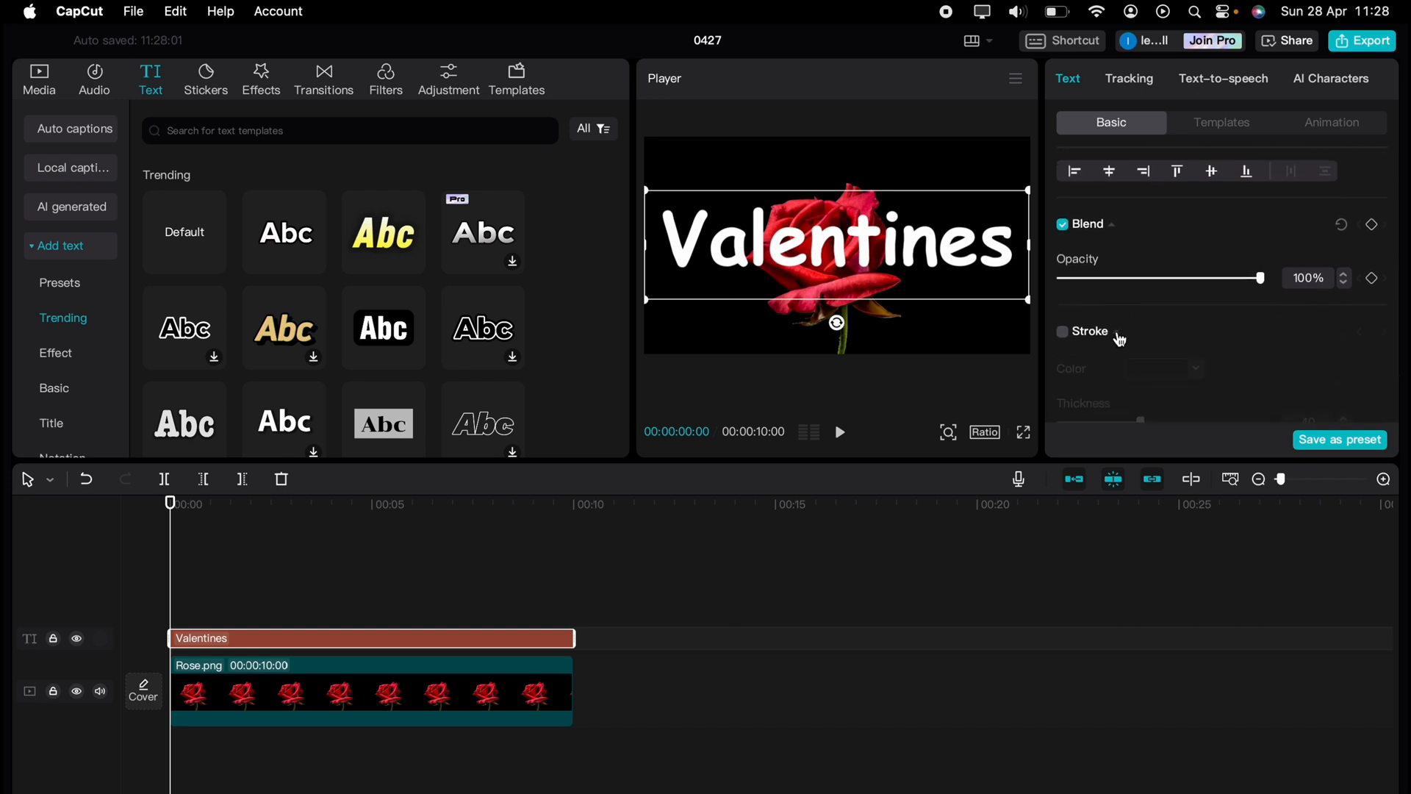
left_click(1066, 333)
scroll(1080, 354, "down", 1)
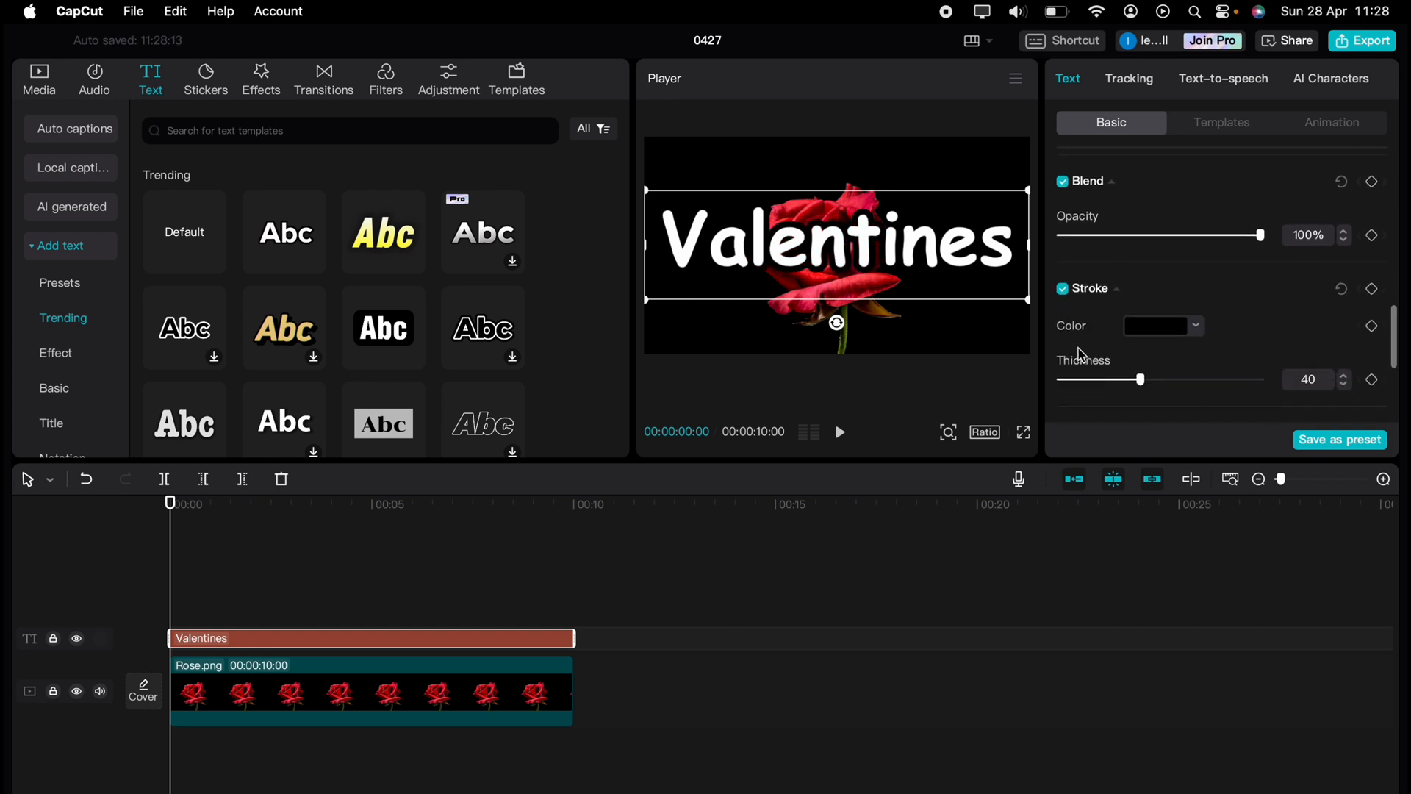
left_click(1156, 325)
mouse_move(1134, 410)
left_mouse_down()
mouse_move(1075, 353)
mouse_move(1139, 379)
mouse_move(1078, 386)
left_mouse_up()
left_click(1063, 342)
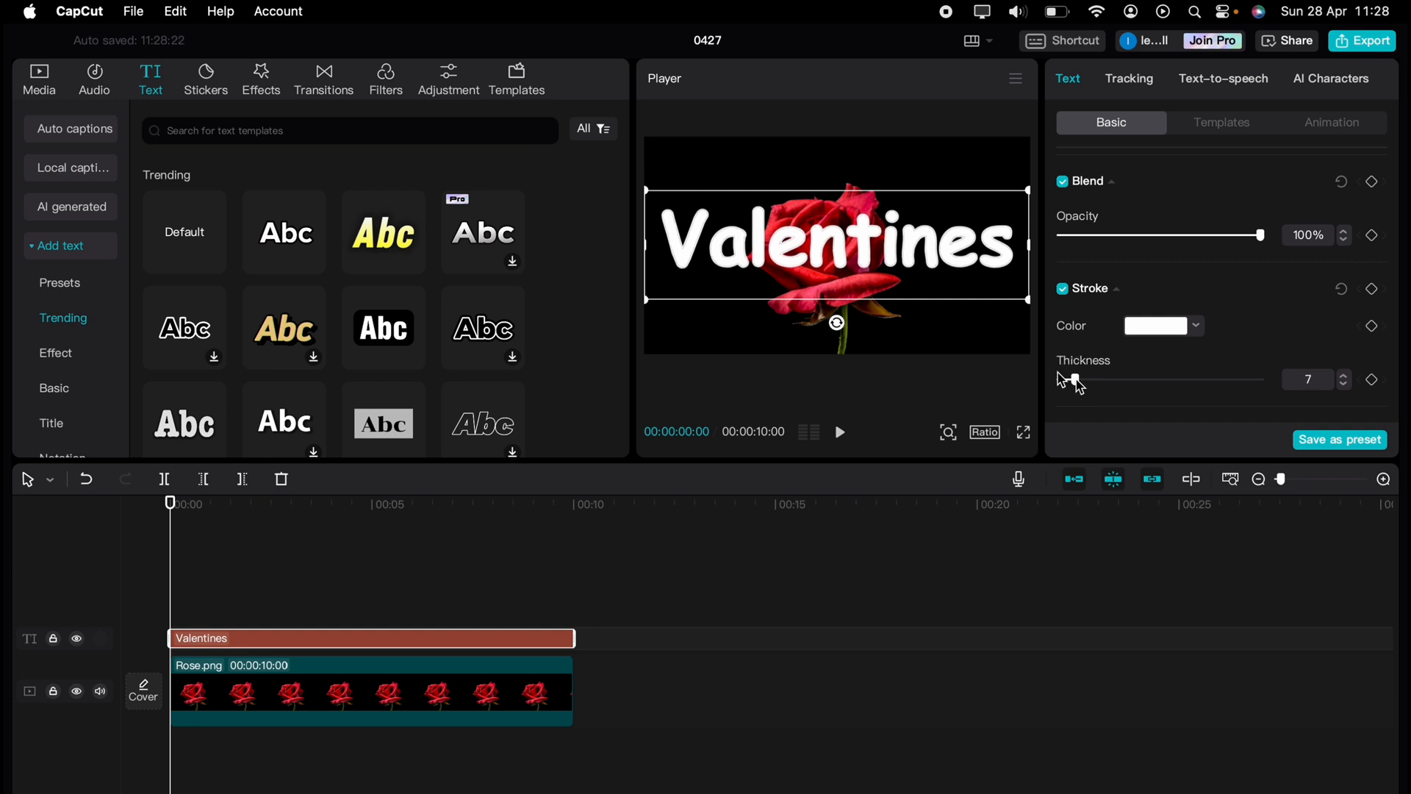
left_click(39, 79)
Add a second Rose.png layer above the title and paste a Valentines copy at 00:10
left_click_drag(452, 234, 175, 577)
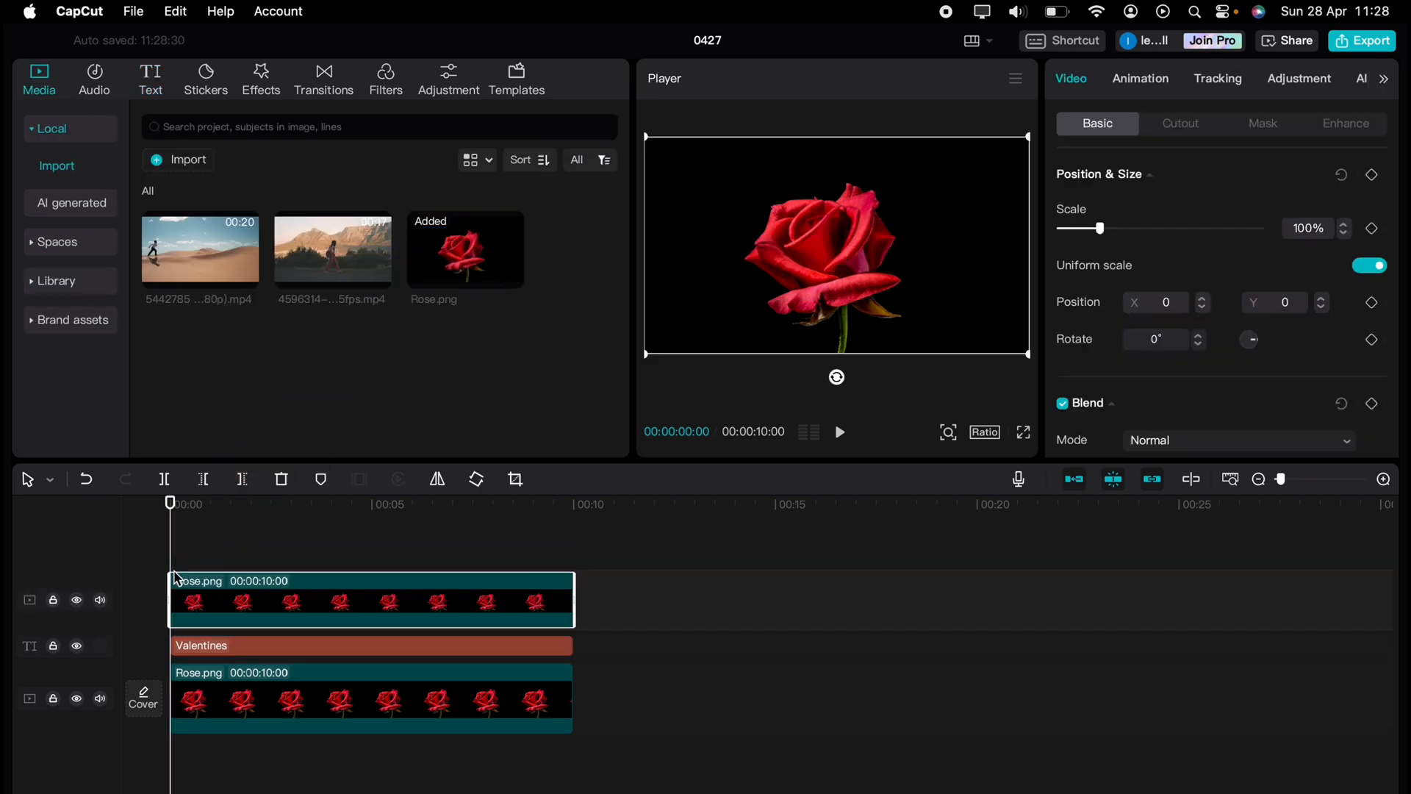
left_click(349, 648)
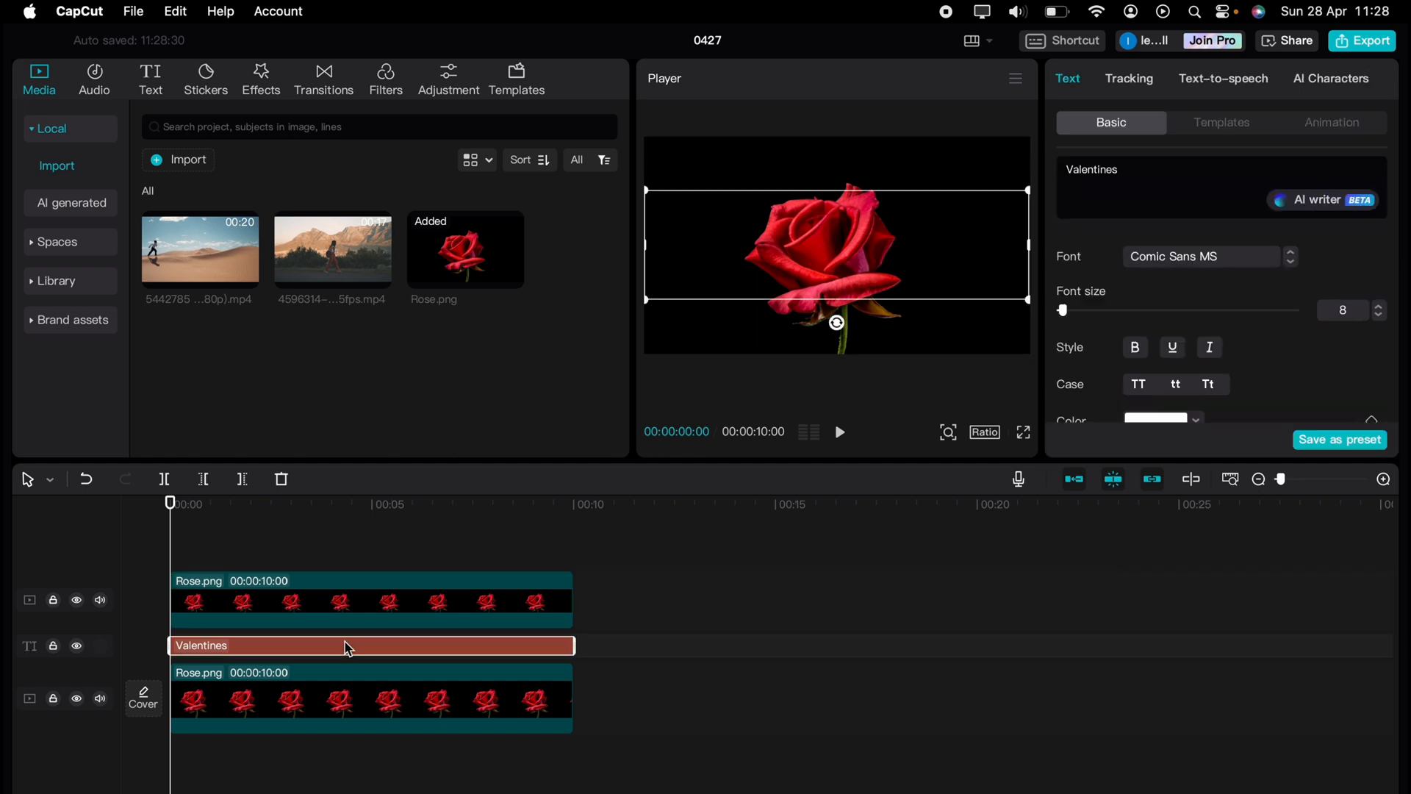
left_click(581, 543)
key("cmd+v")
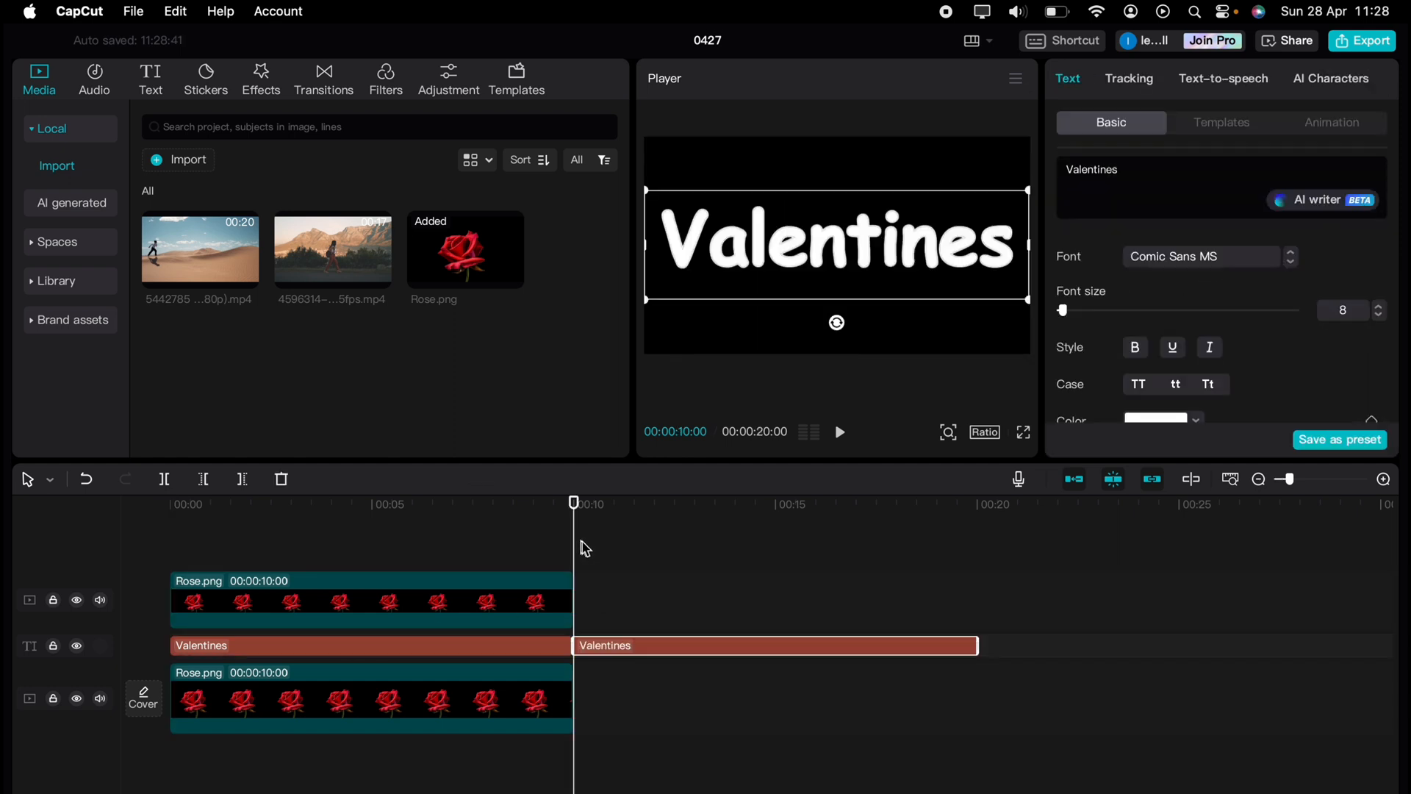
left_click(581, 515)
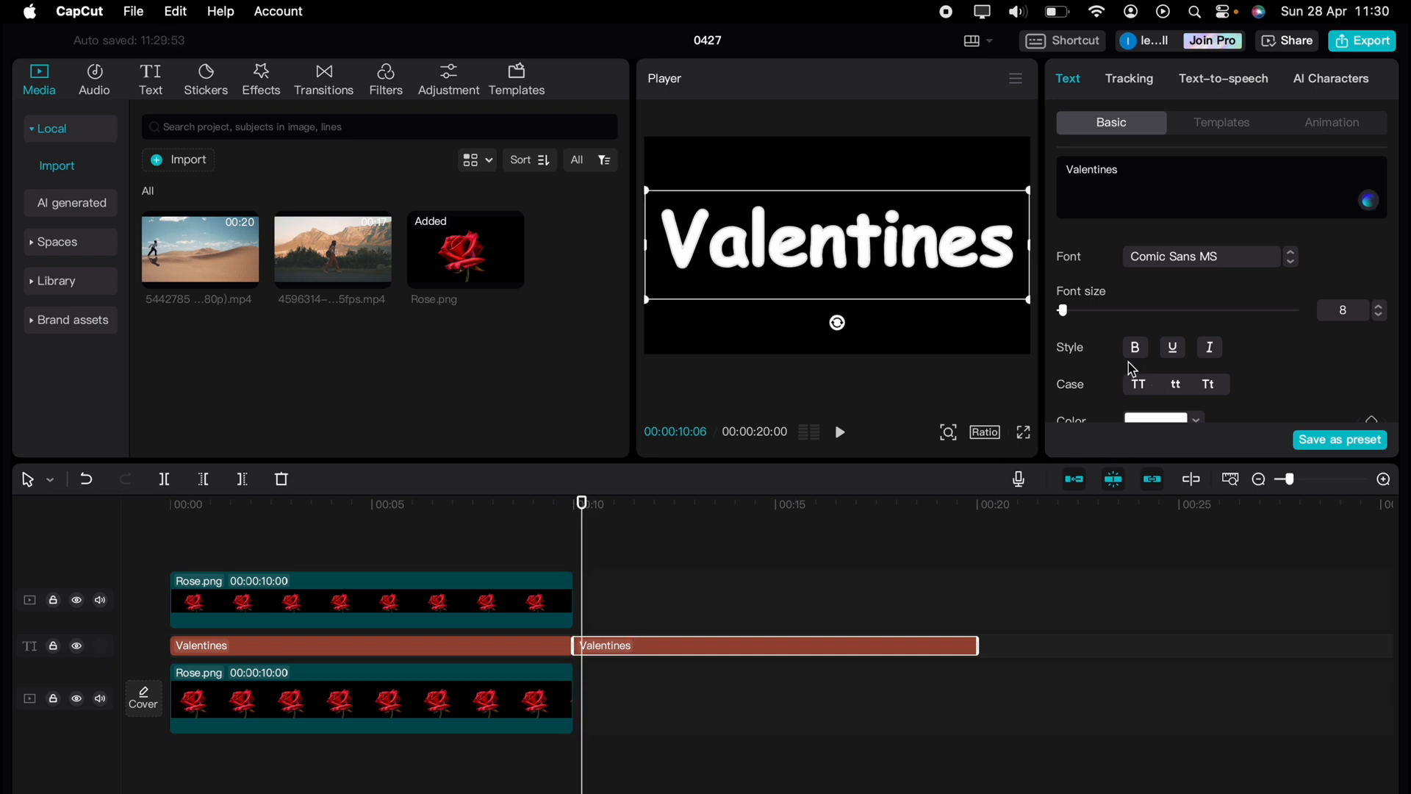
Make the pasted Valentines fill black and raise its outline thickness to 10
scroll(1132, 367, "down", 1)
left_click(1155, 386)
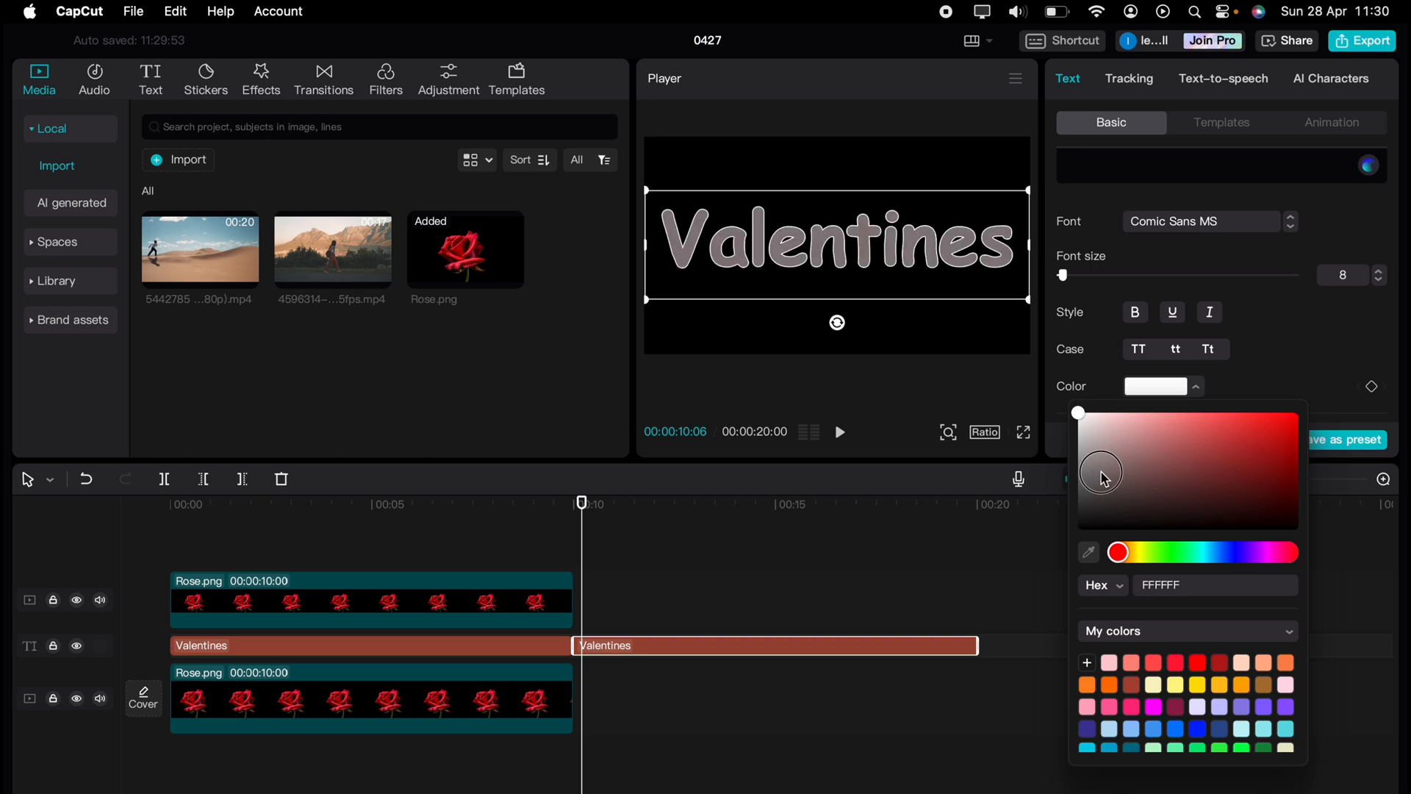
left_click_drag(1105, 476, 1298, 529)
left_click(1101, 356)
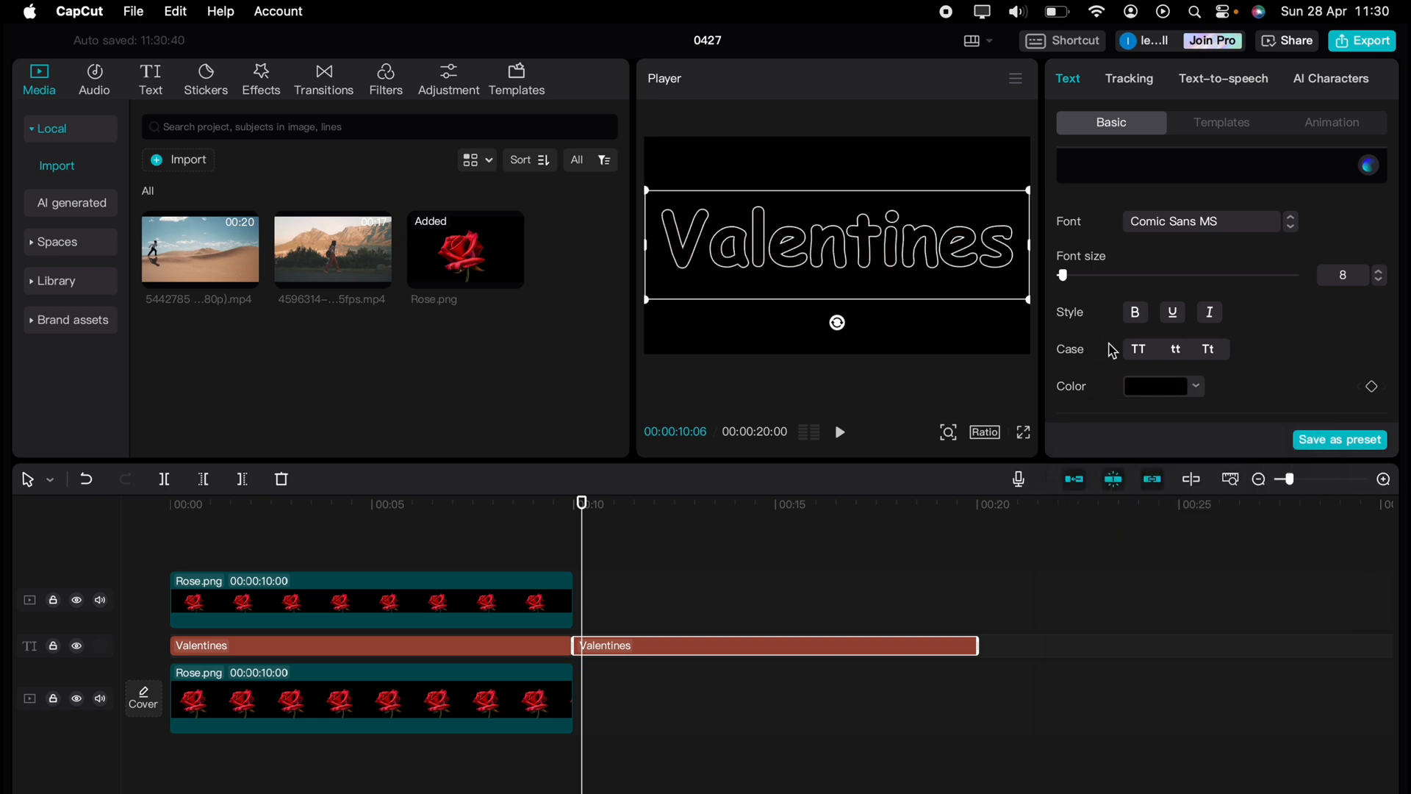
scroll(1110, 352, "down", 6)
scroll(1113, 353, "down", 5)
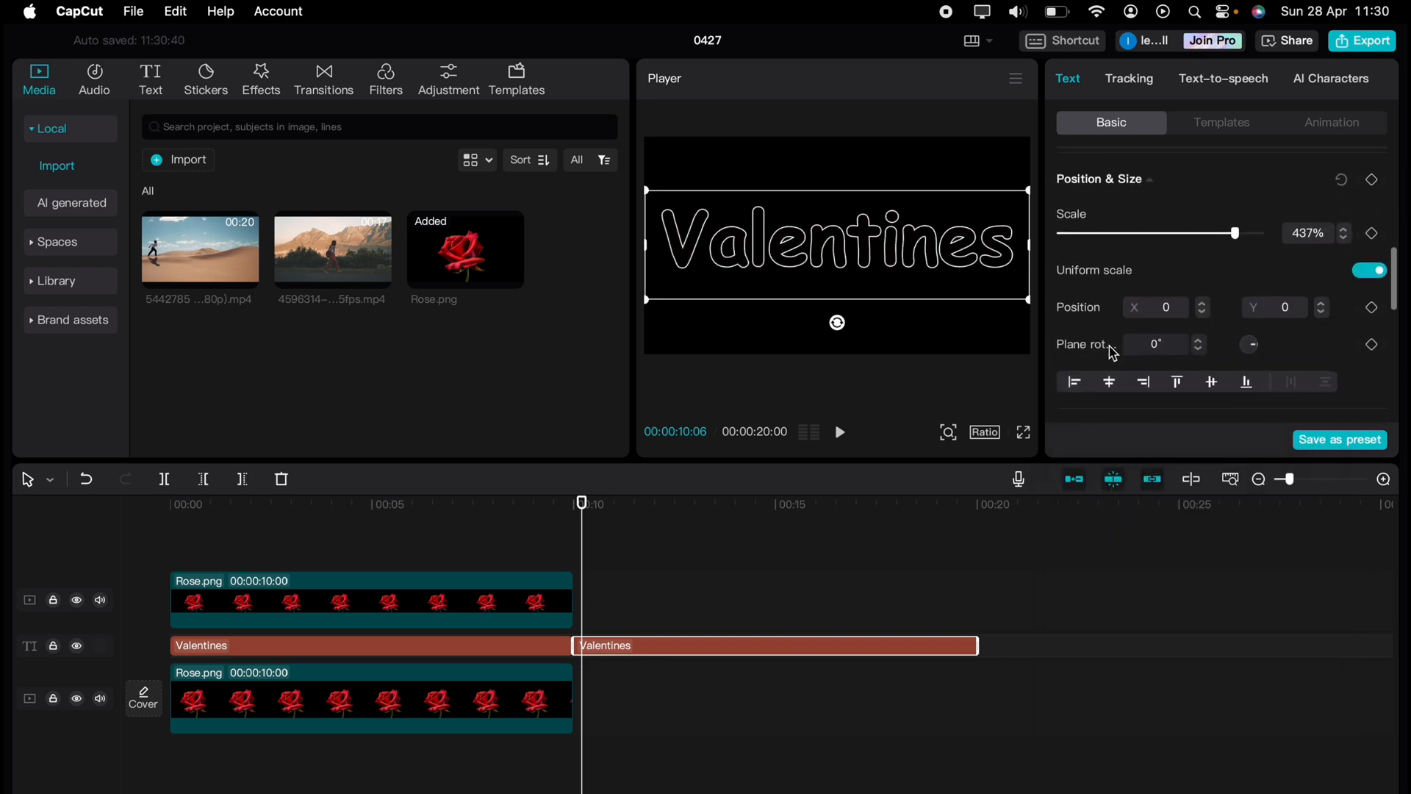
scroll(1112, 353, "down", 2)
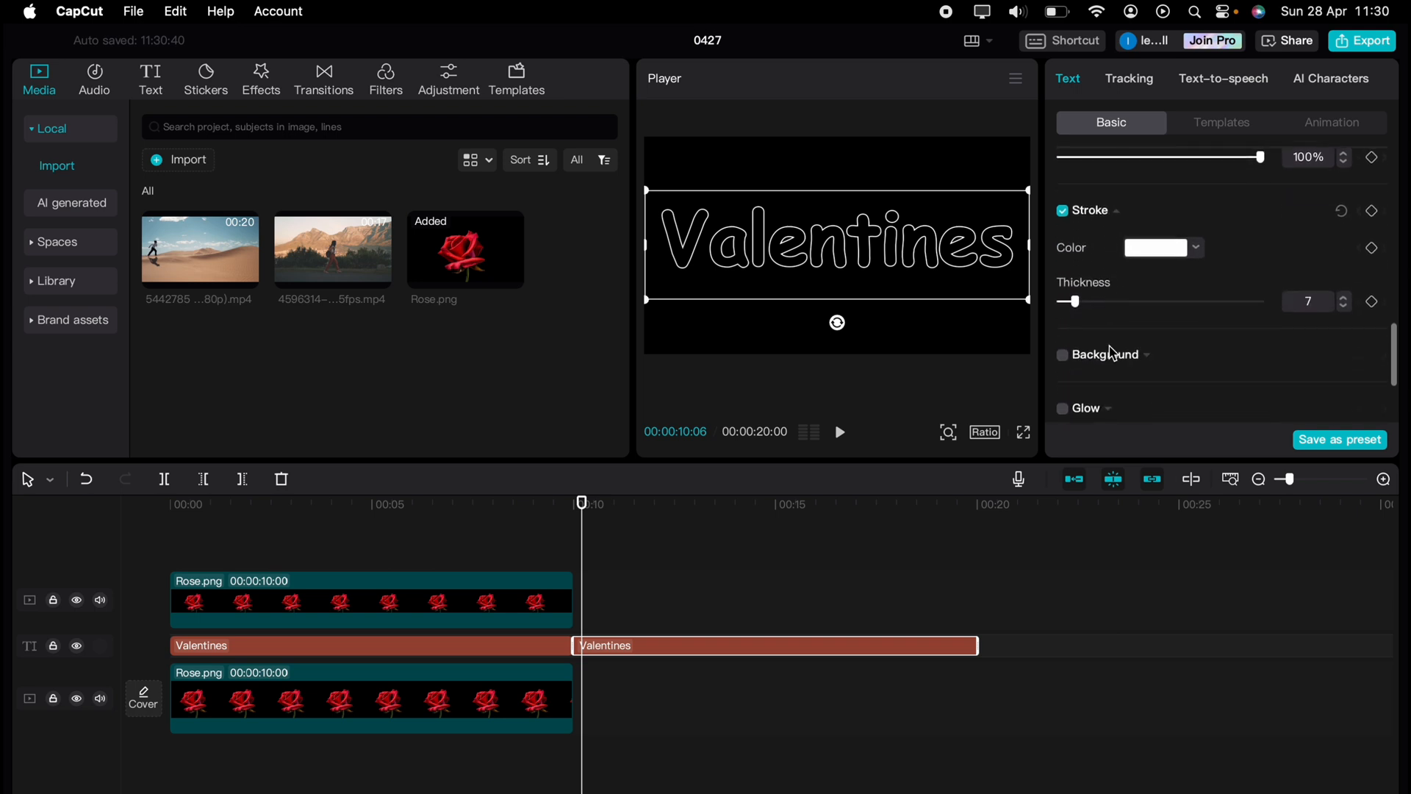
left_click(1344, 295)
left_click(1343, 295)
left_click(1344, 296)
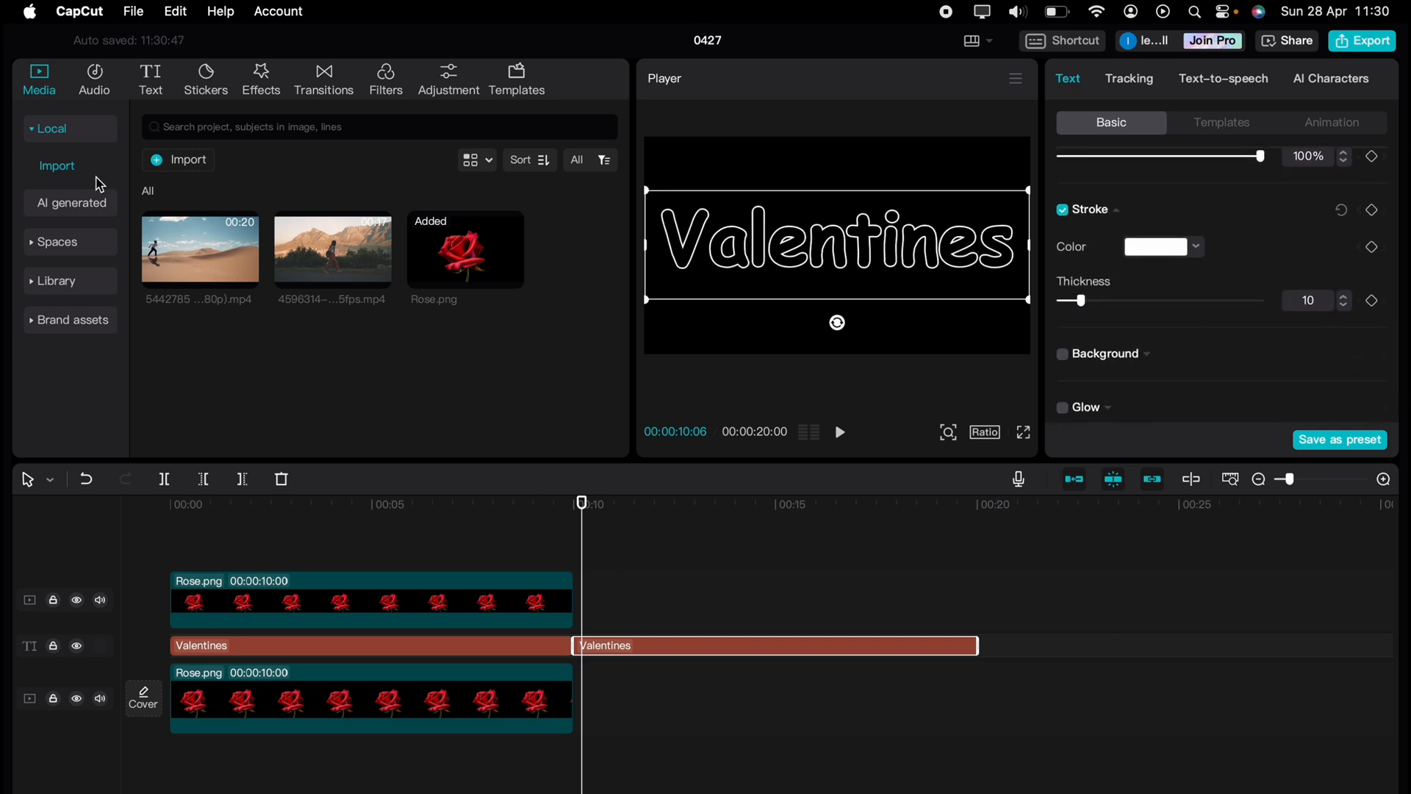
Place a black Library clip at 00:10 and trim the second title to its 5 seconds
left_click(69, 292)
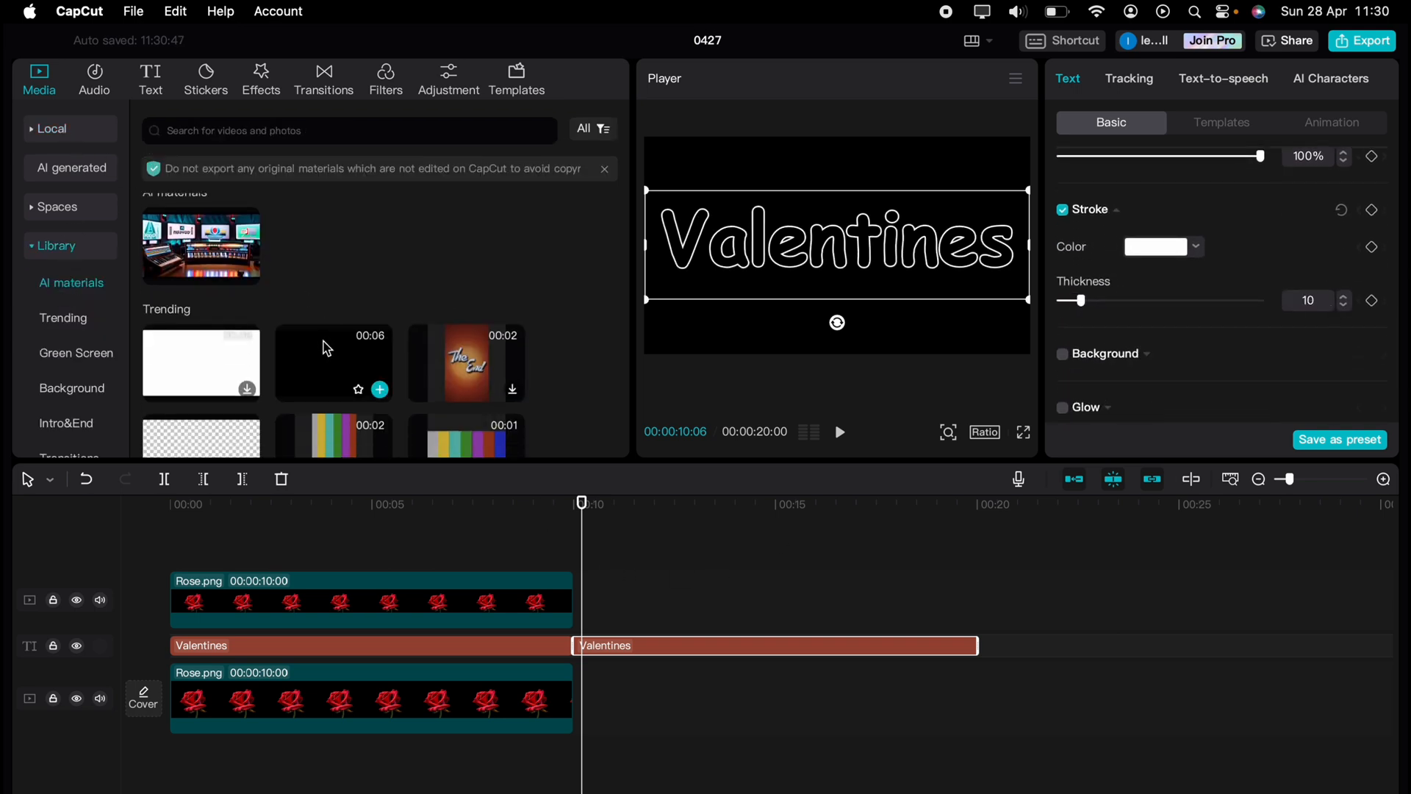
left_click_drag(371, 368, 611, 705)
left_click_drag(976, 646, 665, 703)
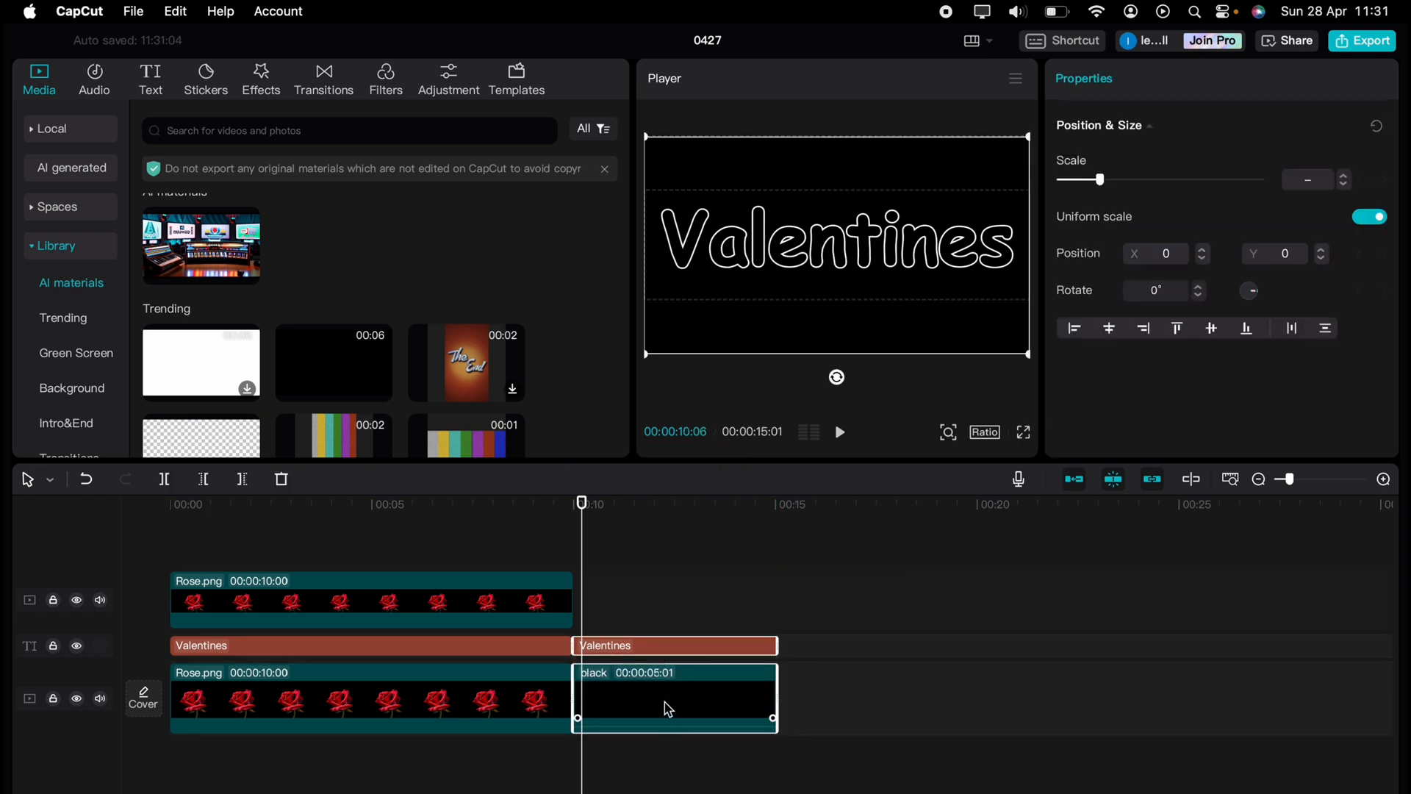
right_click(665, 702)
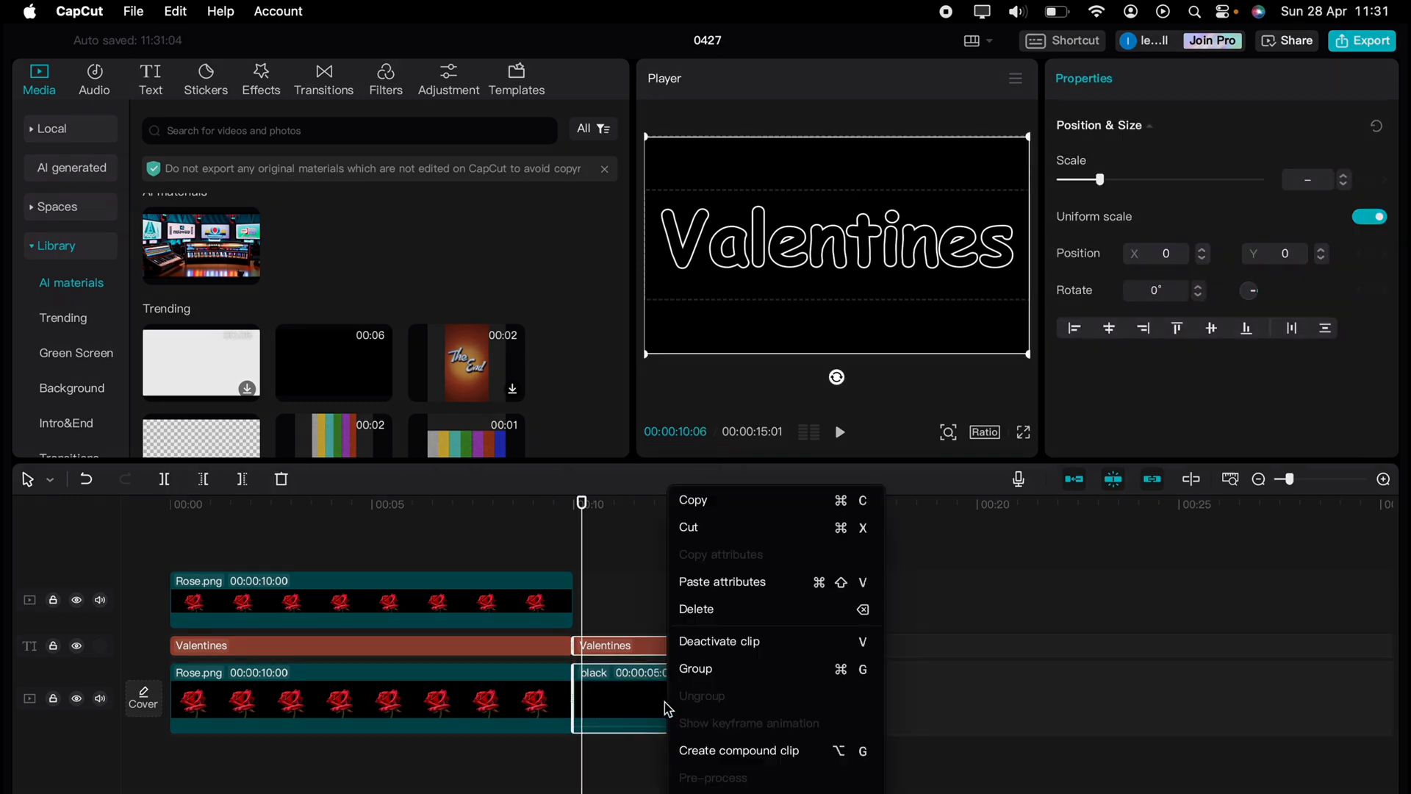
Make the outlined title and black clip a compound clip on a top track, 0.5x speed, 10 seconds long
left_click(687, 750)
left_click_drag(669, 707, 246, 586)
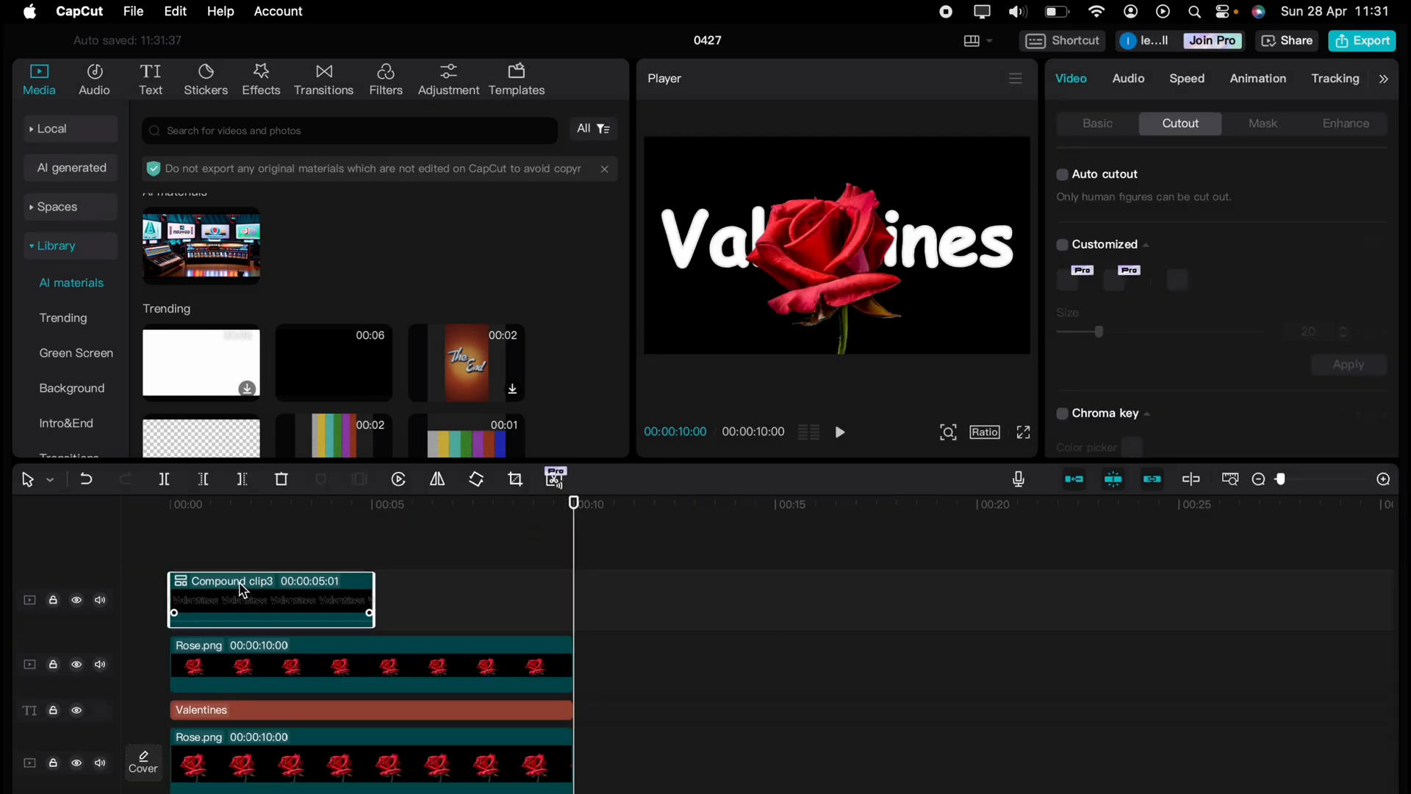
left_click(1180, 83)
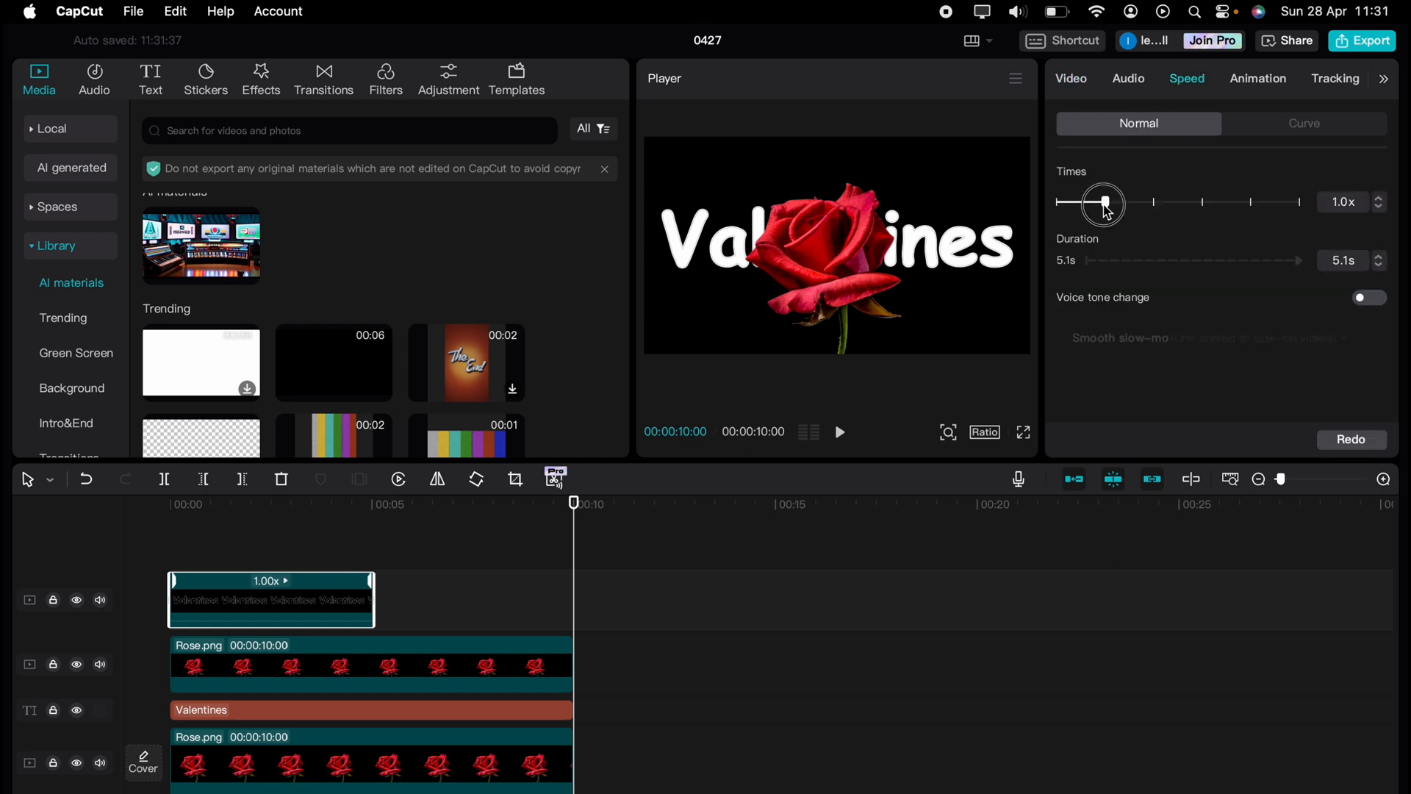
mouse_move(1105, 201)
left_mouse_down()
mouse_move(1065, 203)
mouse_move(1079, 209)
left_mouse_up()
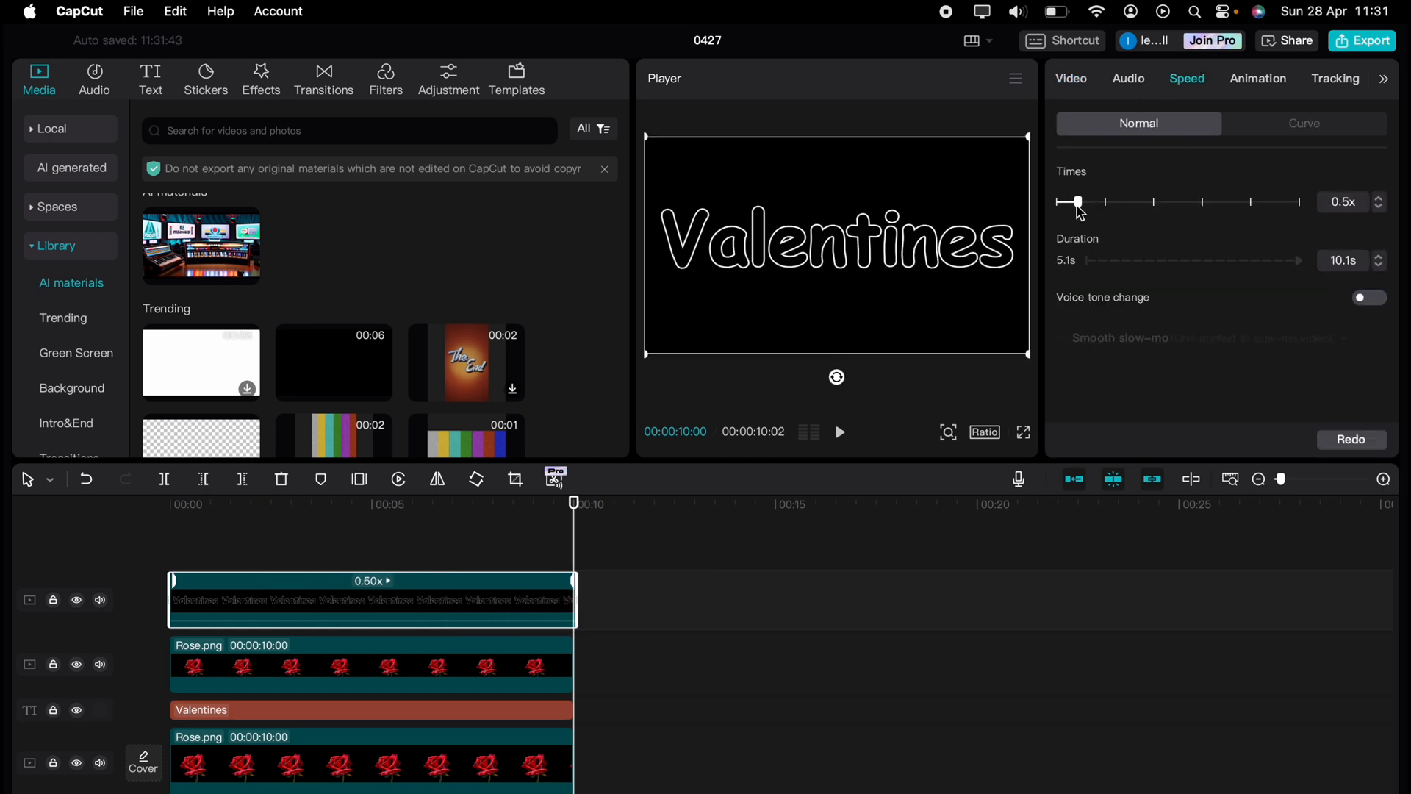
key("Delete")
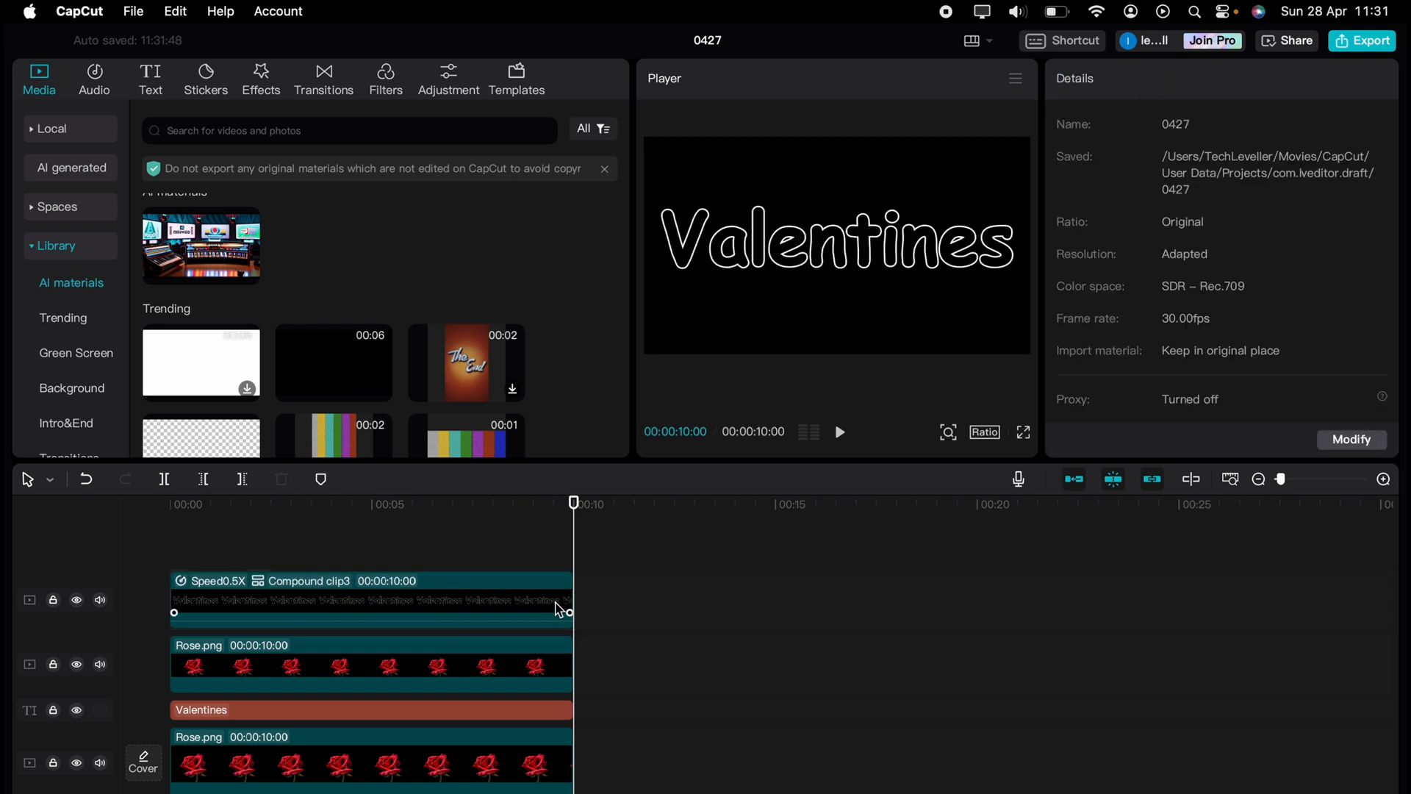
left_click_drag(219, 572, 170, 536)
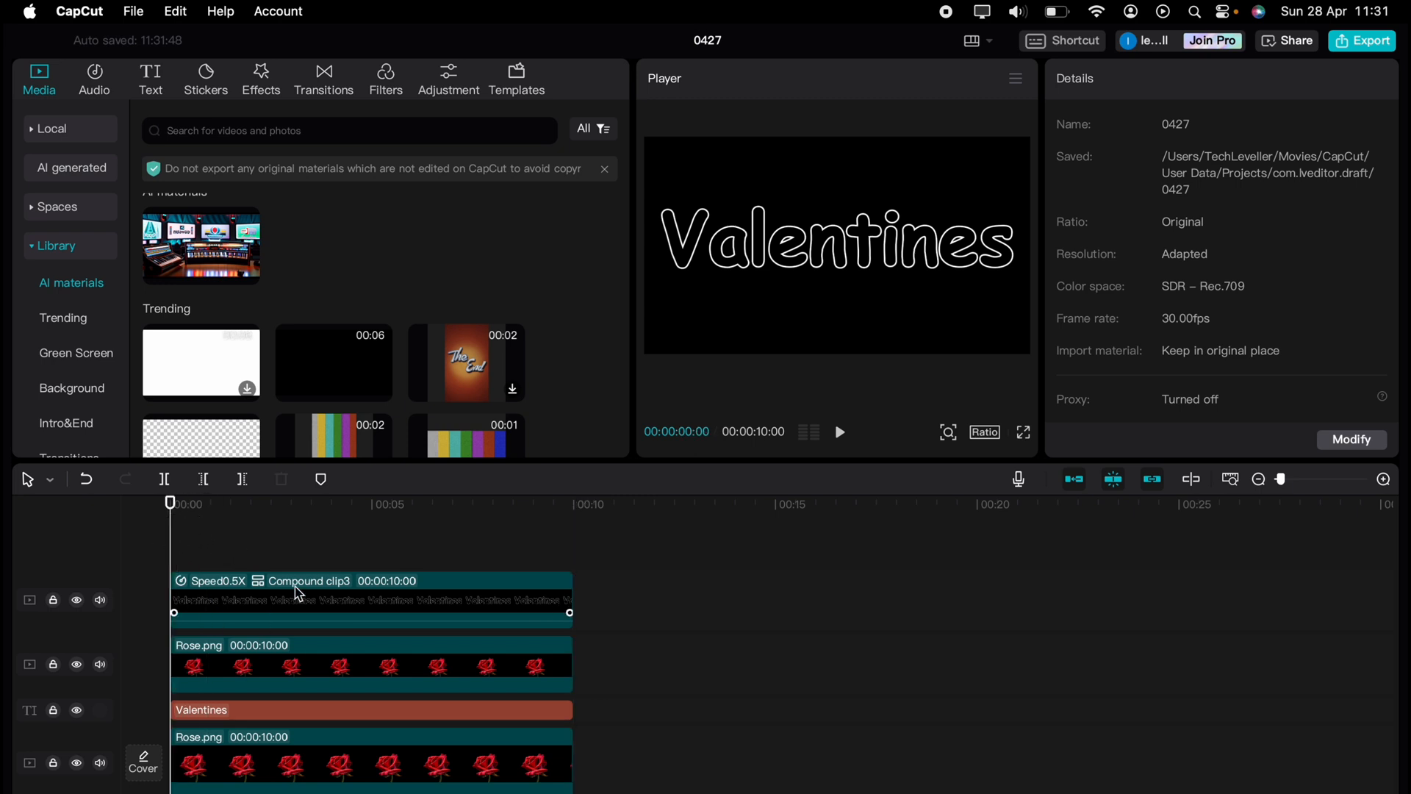
Set Compound clip3's blend mode to Brighten and preview the video full screen
left_click(304, 599)
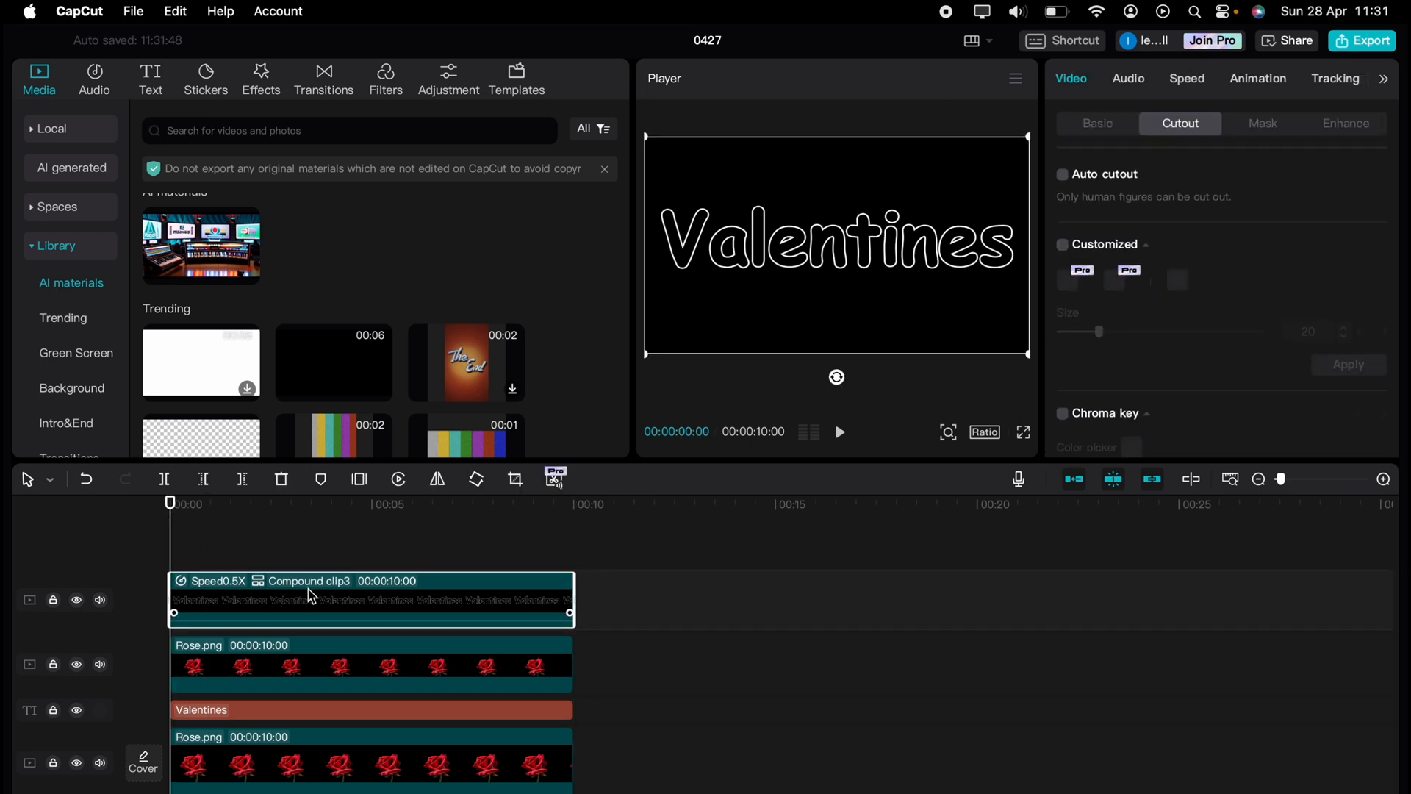
left_click(1095, 123)
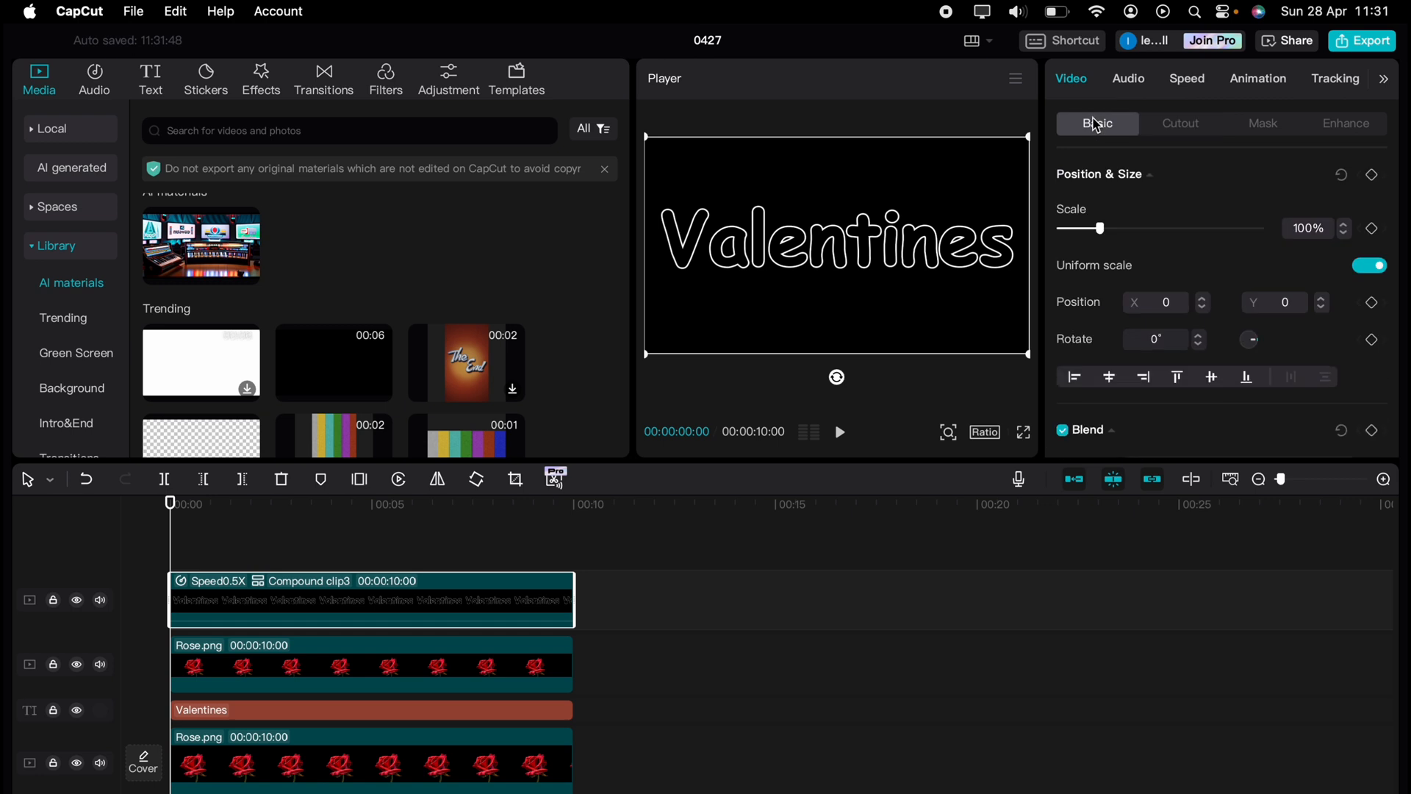
scroll(1121, 231, "down", 3)
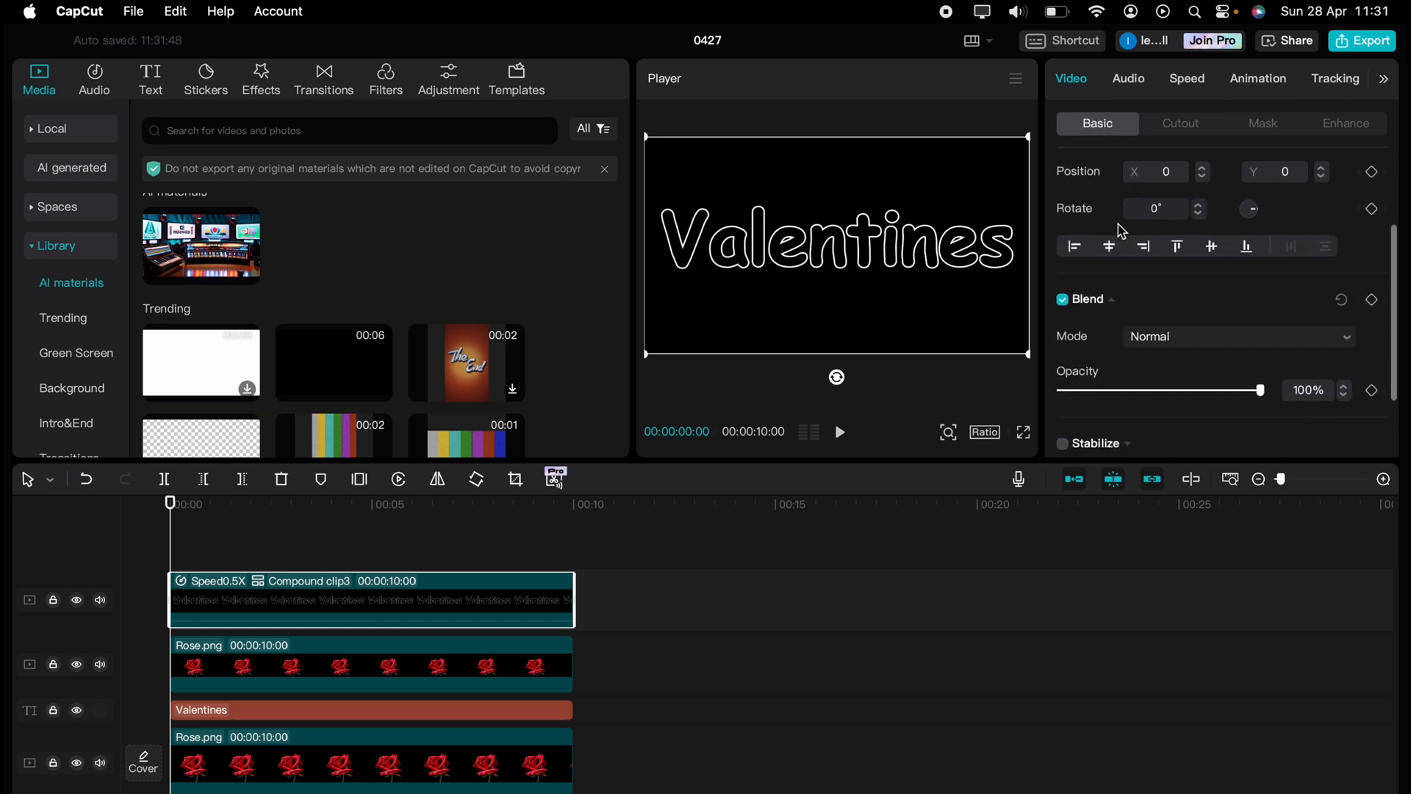
left_click(1158, 331)
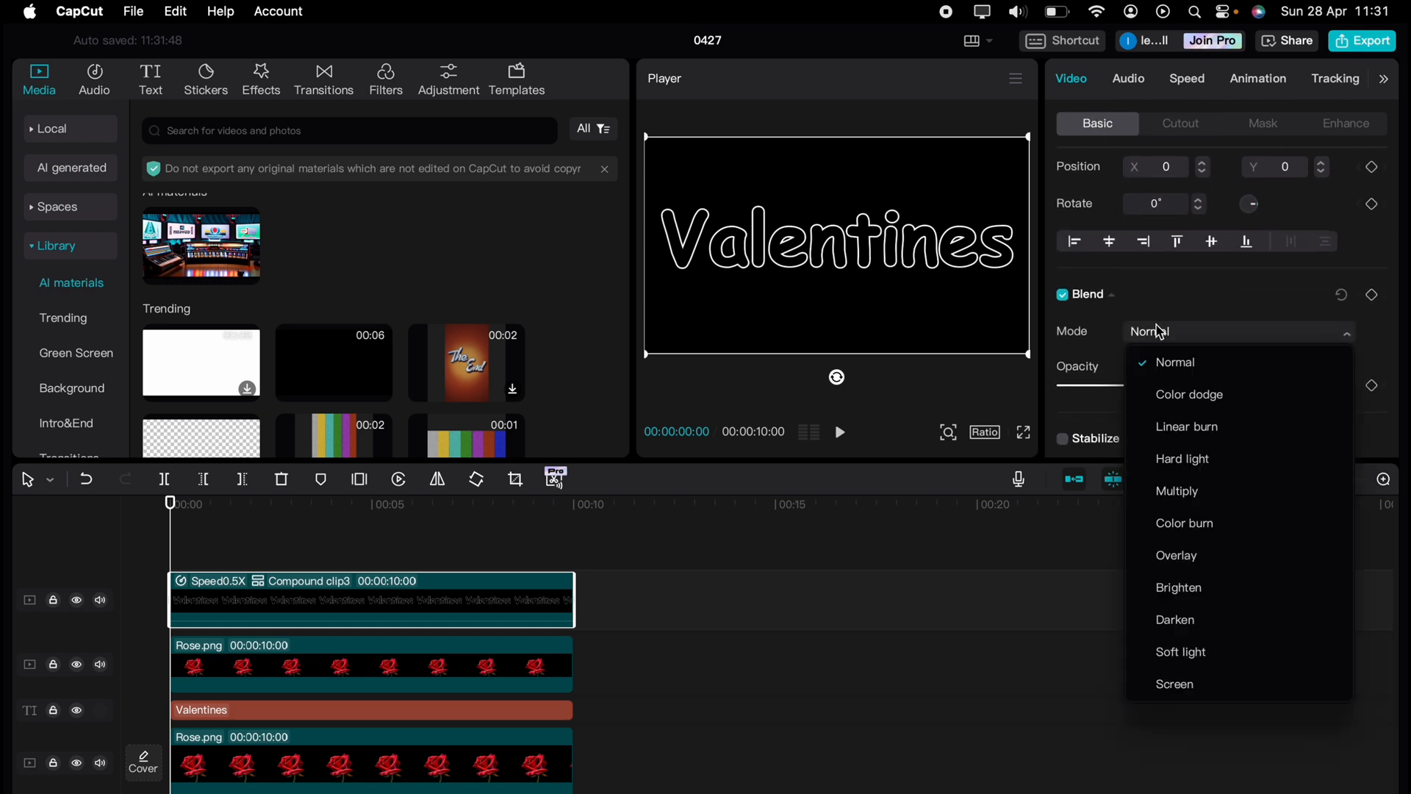
left_click(1176, 586)
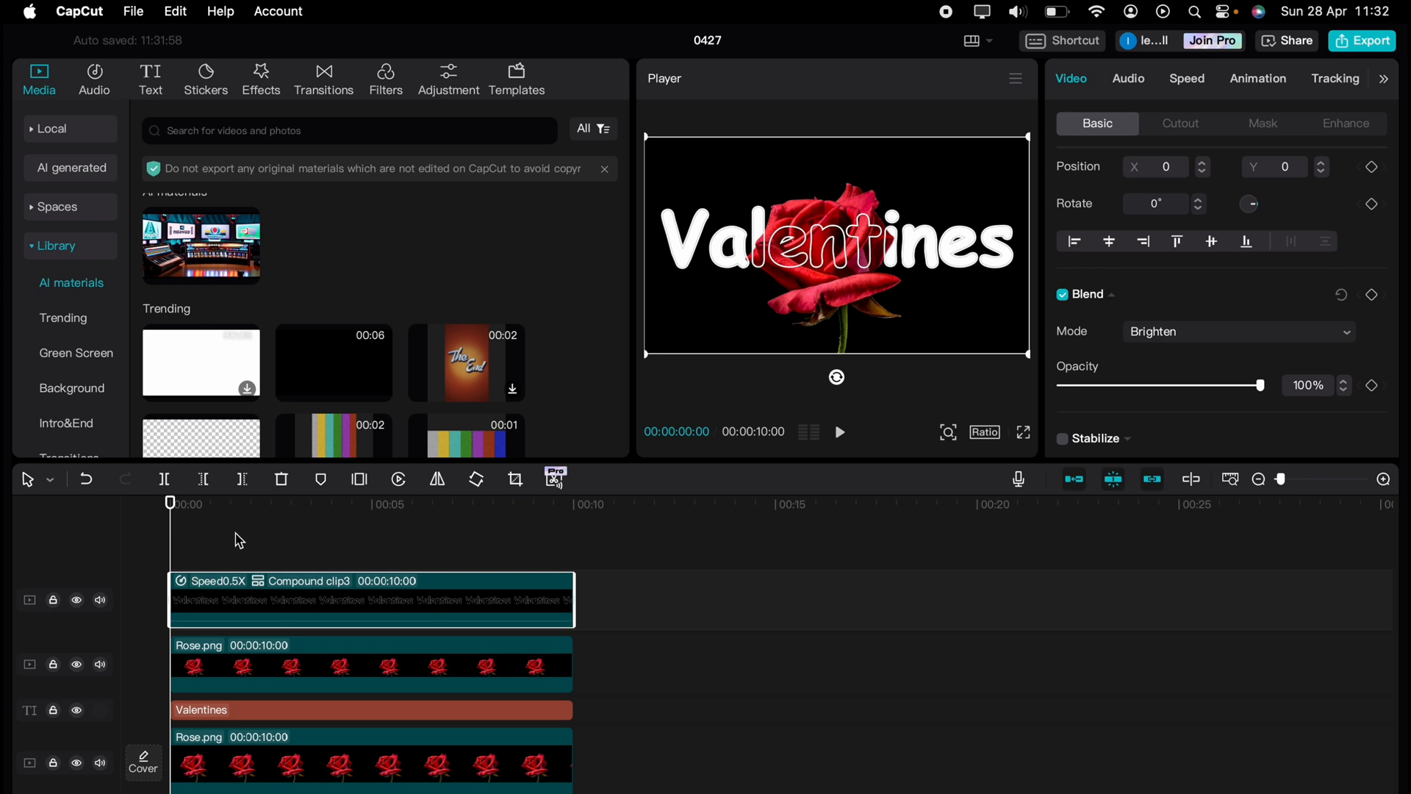
left_click(1025, 438)
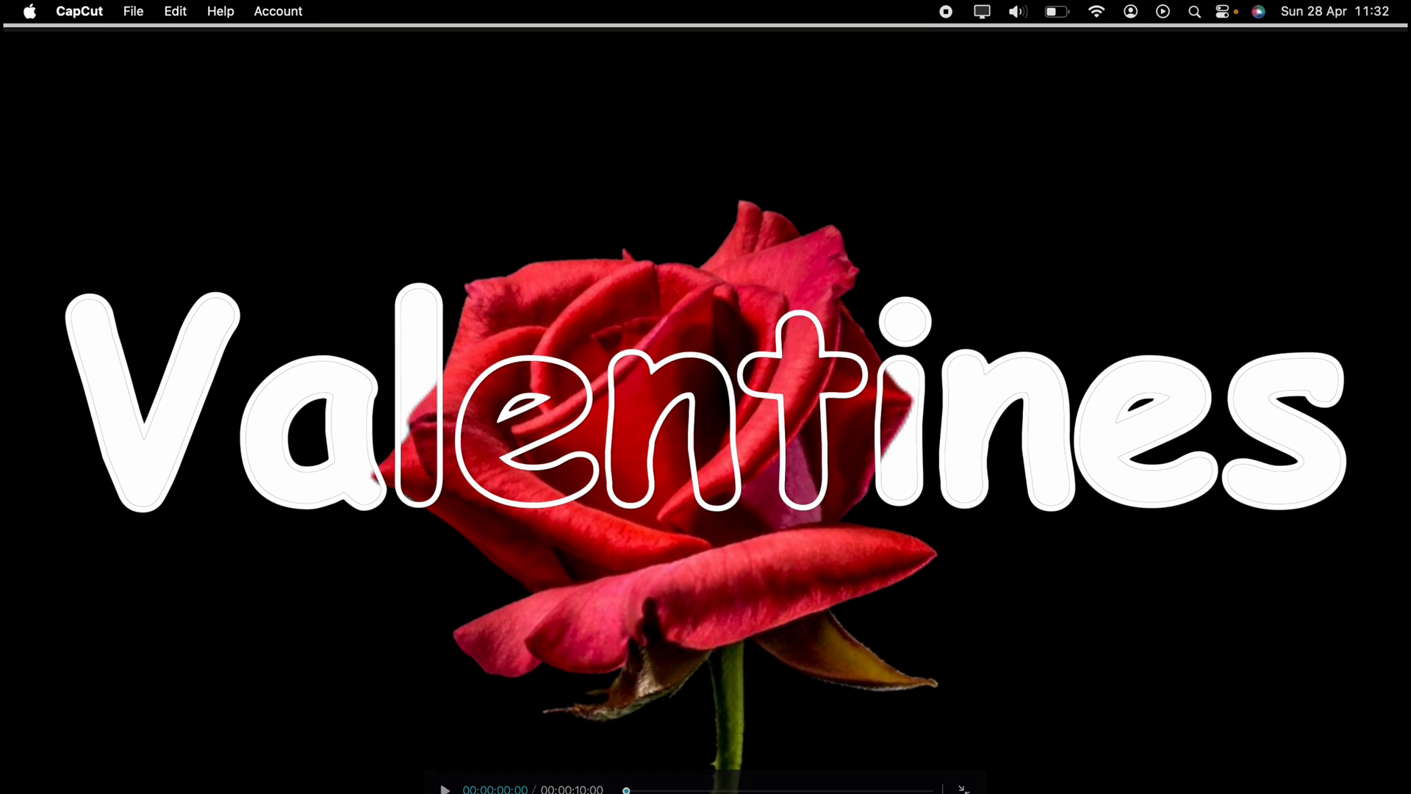
Exit the full-screen preview and stop playback back in the editor
key("Escape")
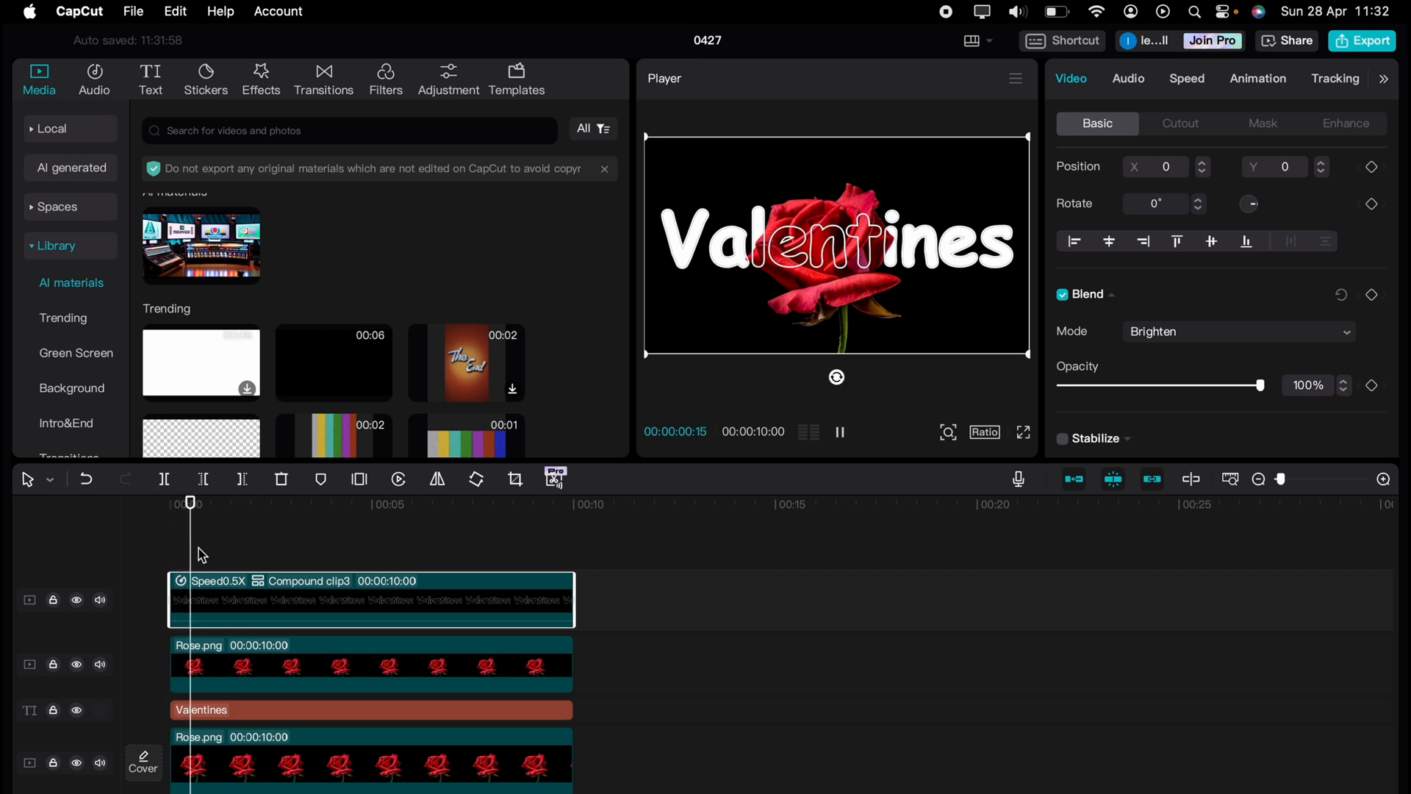
key("space")
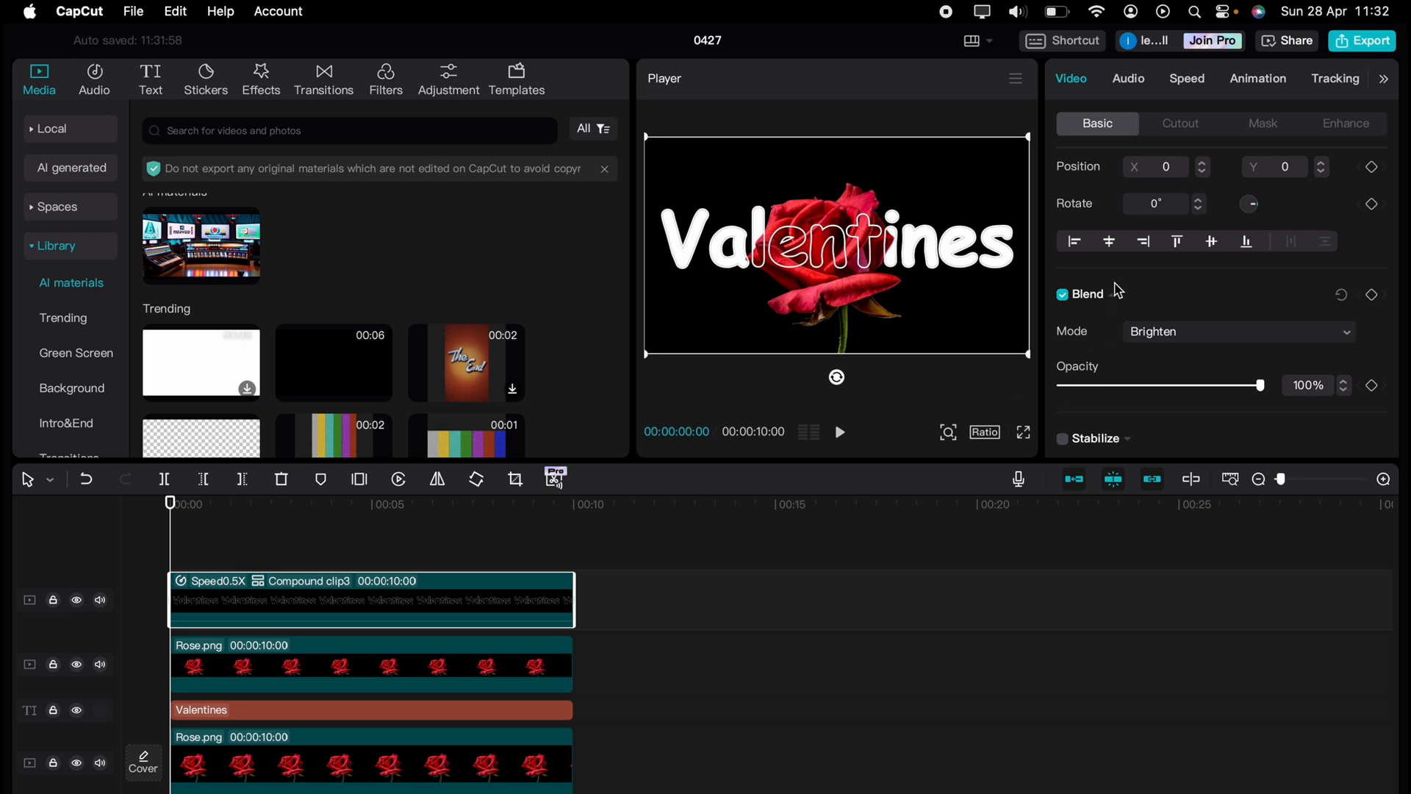
Keyframe the compound clip's position from X -3665 at 00:00 to X 3840 at 00:10
scroll(1118, 290, "down", 3)
scroll(1183, 352, "up", 6)
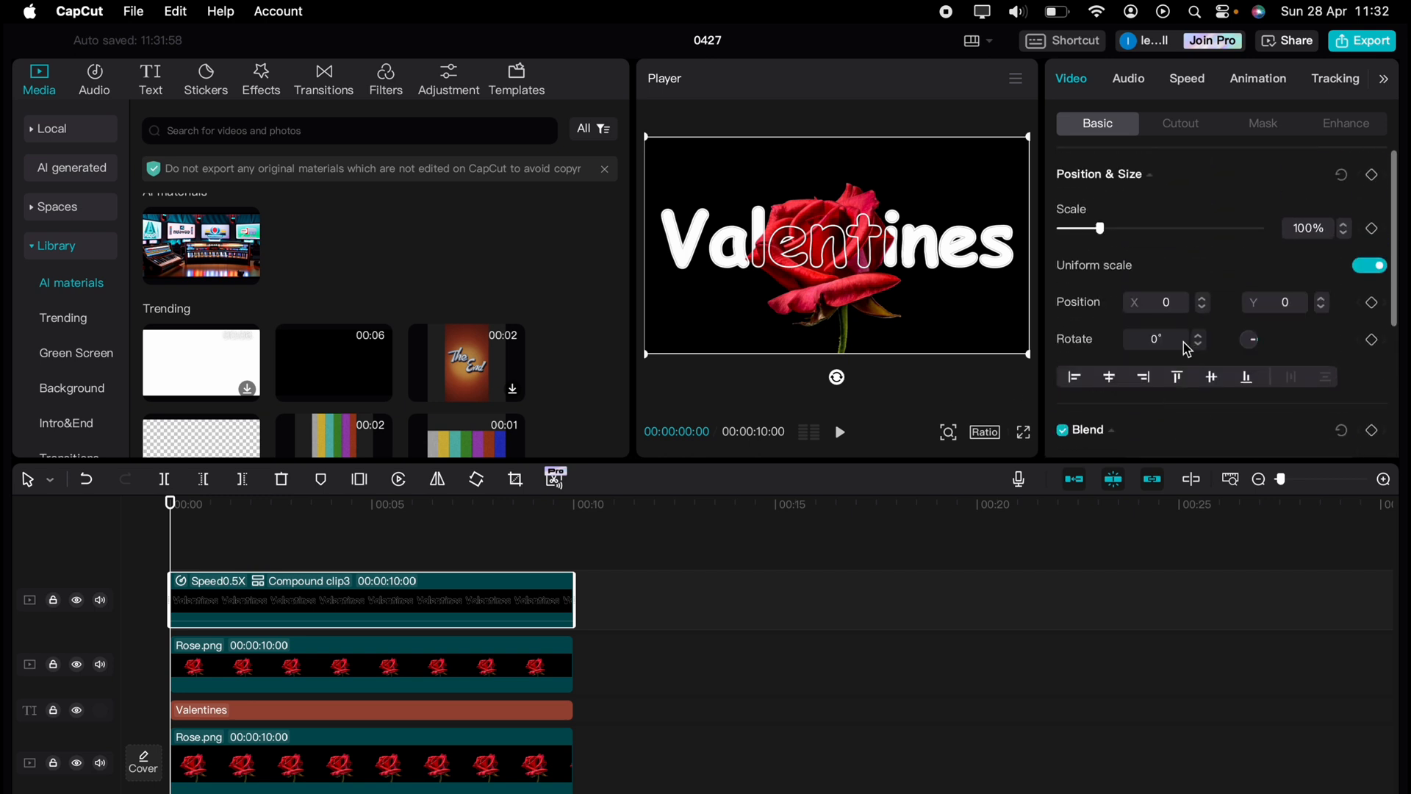
left_click(1373, 176)
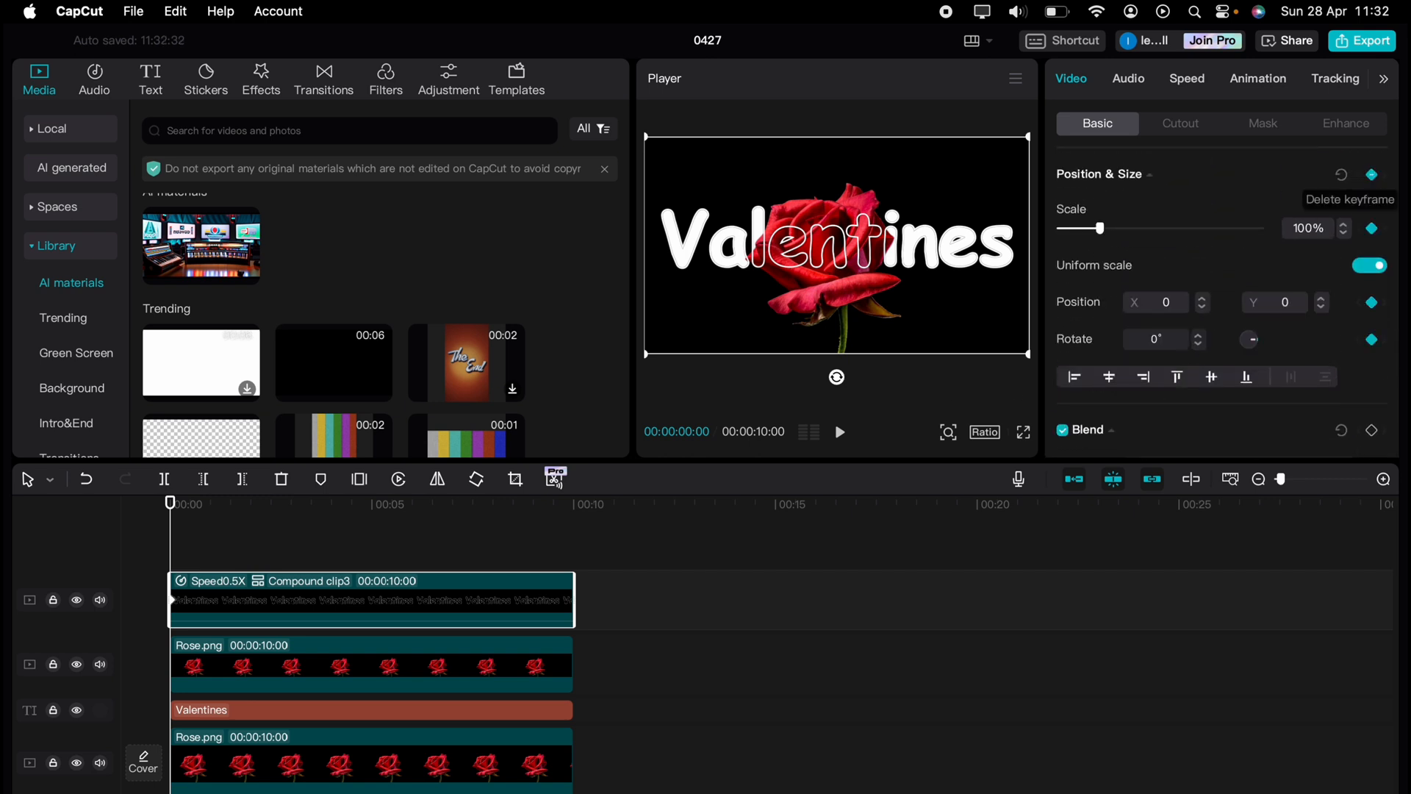
left_click_drag(932, 259, 637, 283)
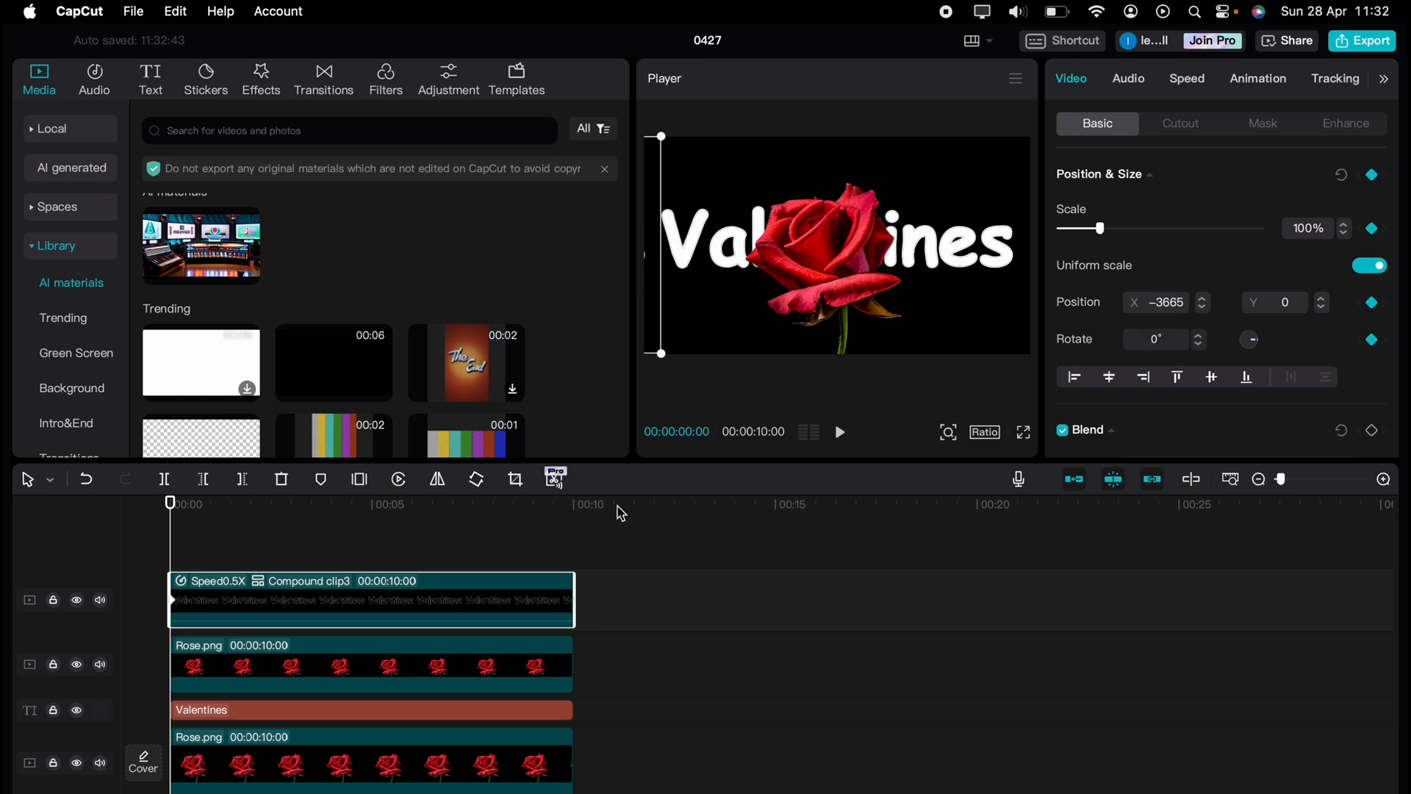
left_click_drag(171, 526, 573, 514)
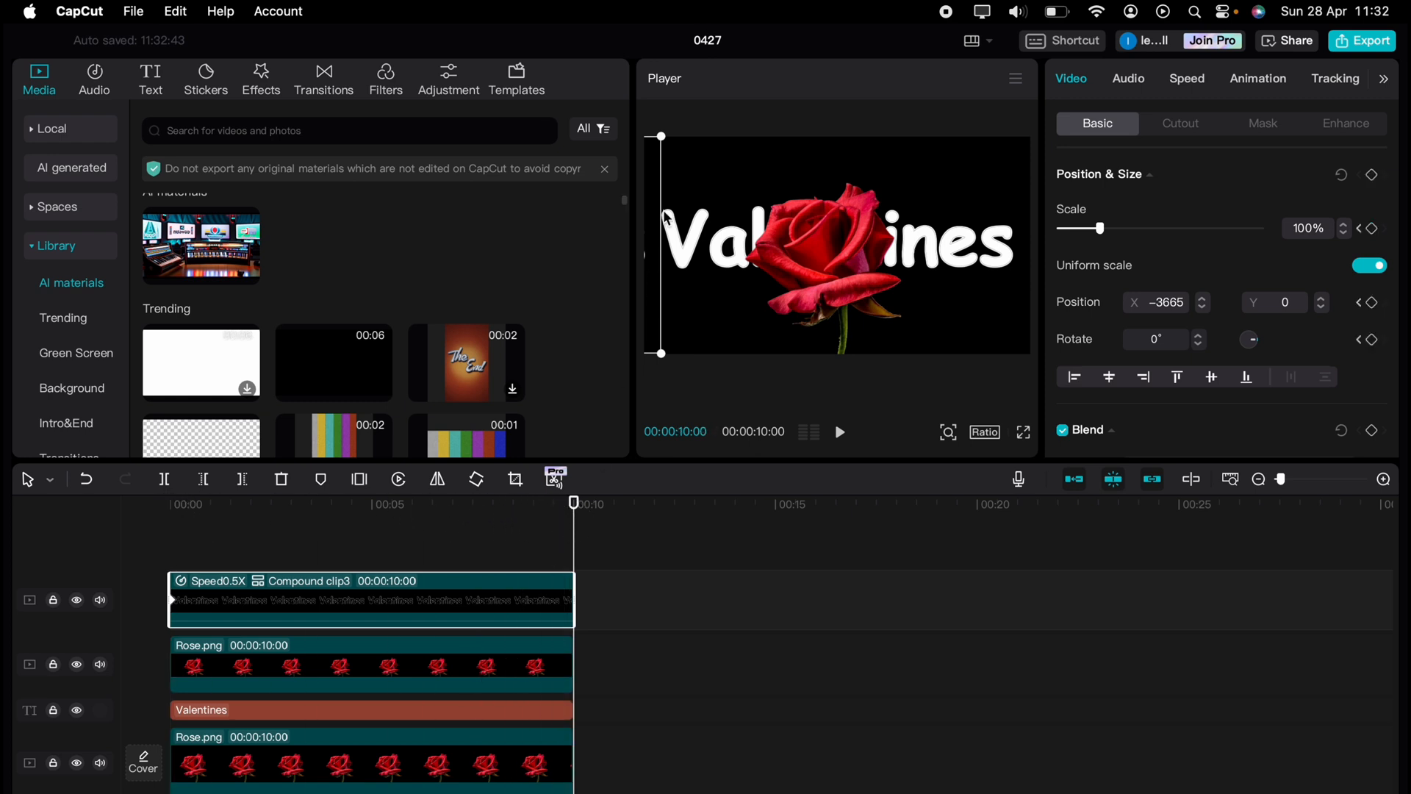
left_click_drag(655, 208, 739, 191)
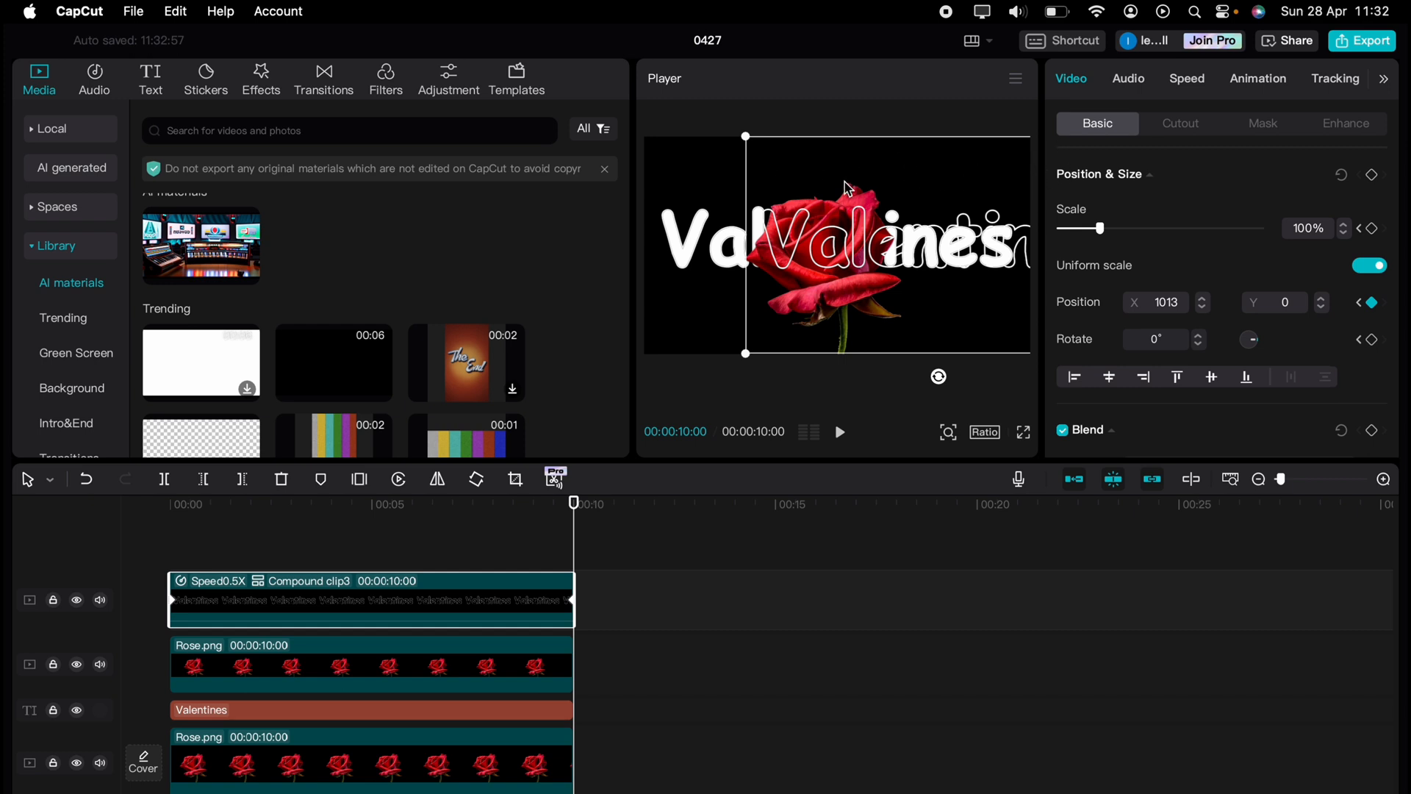
left_click_drag(910, 182, 1079, 184)
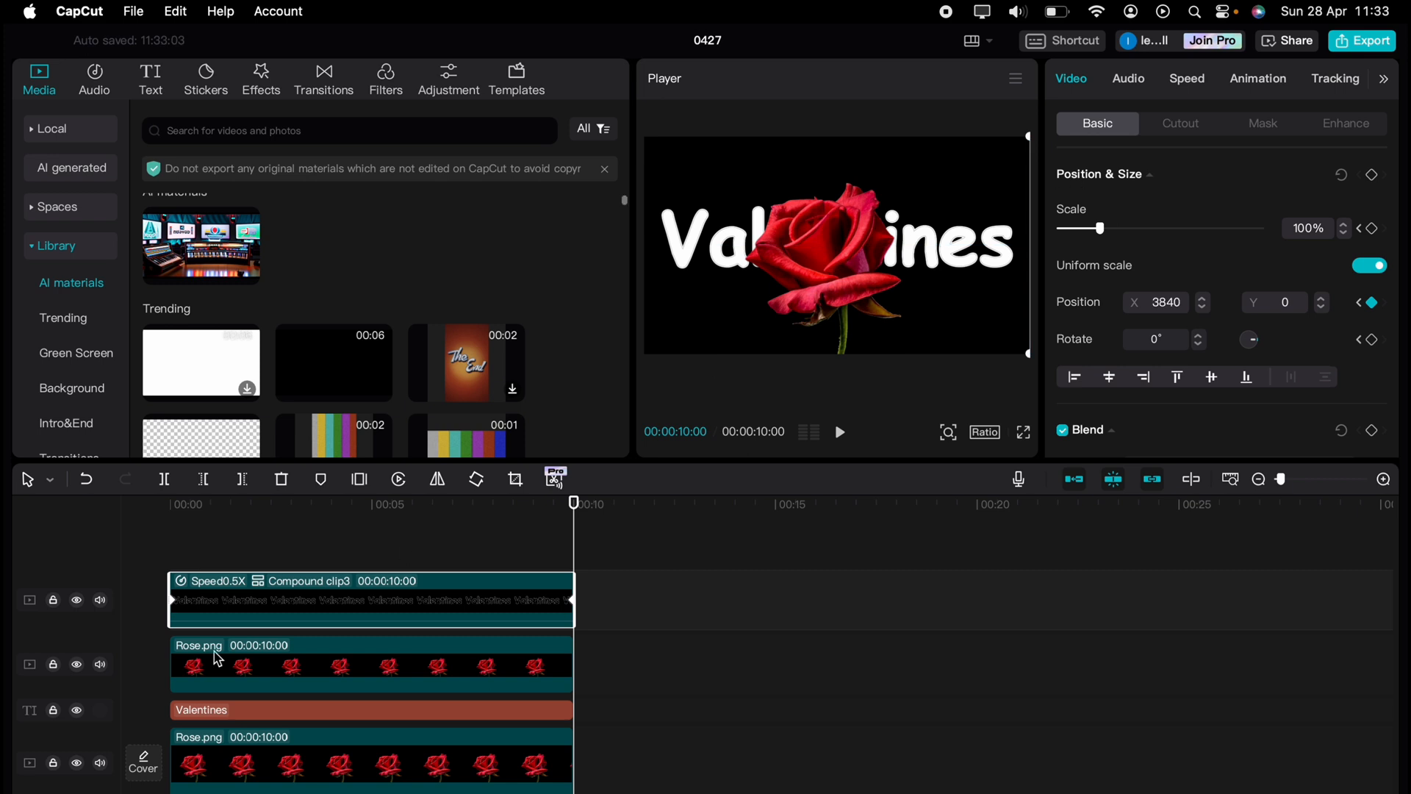
Move the bold Valentines text off the left edge and set a start position keyframe at 00:00
left_click(175, 508)
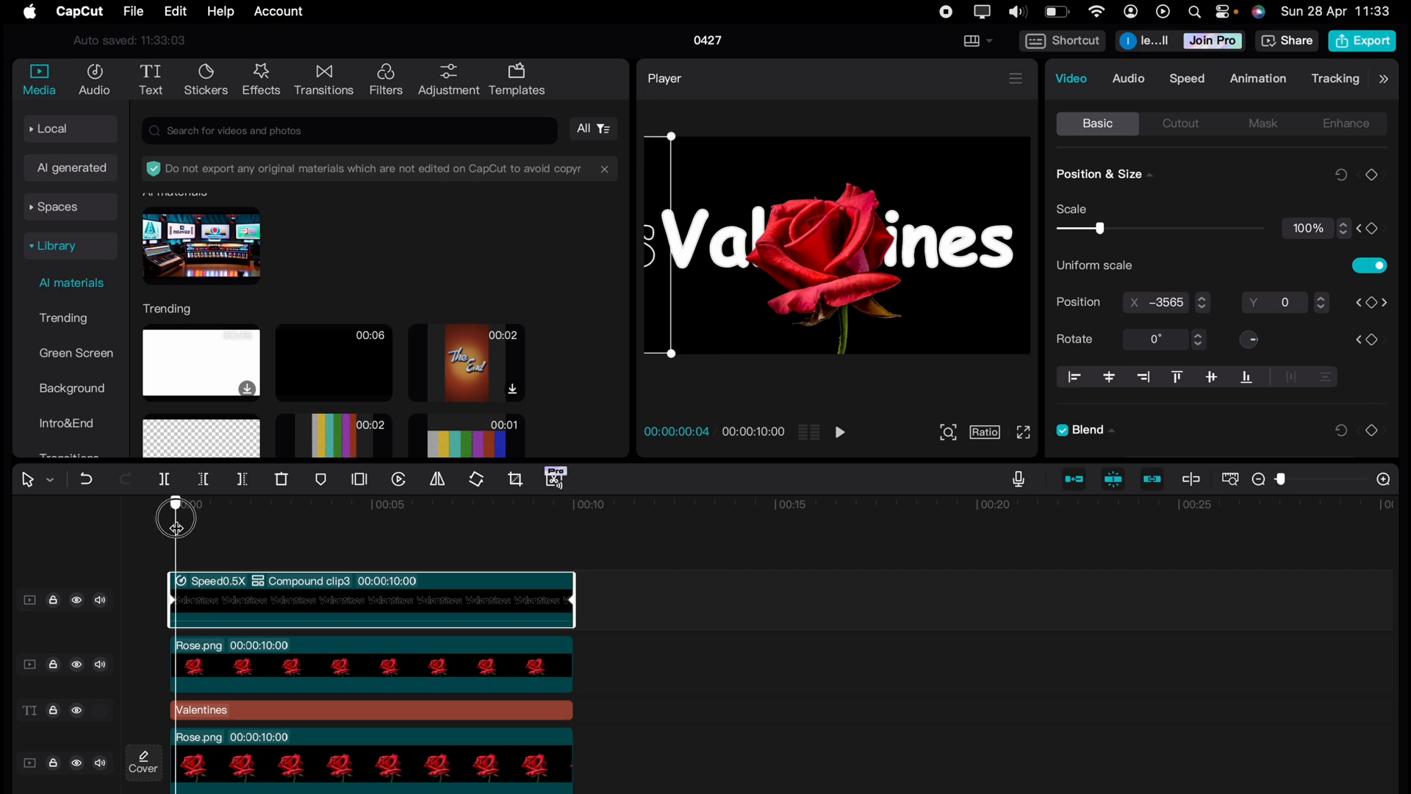
left_click(197, 707)
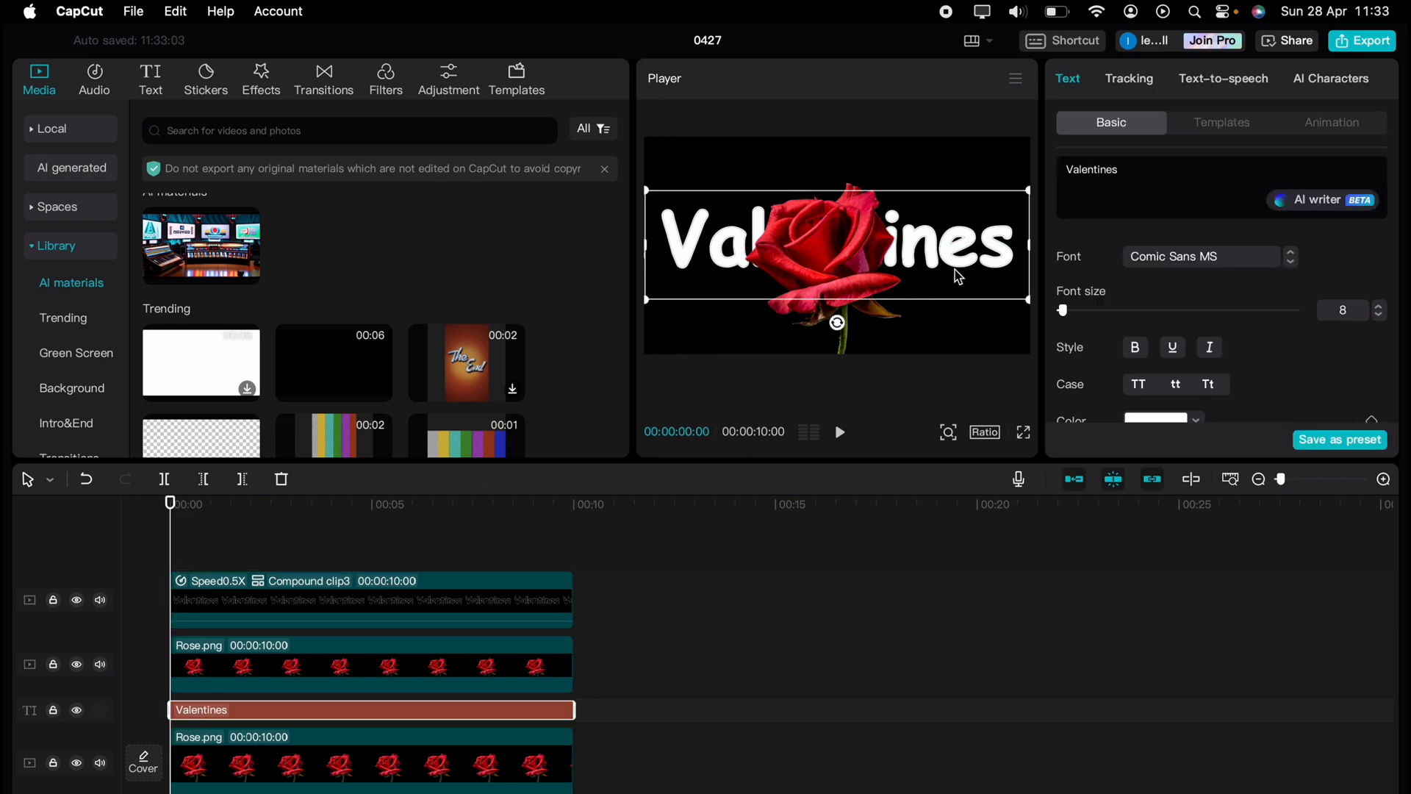
left_click_drag(976, 272, 688, 264)
left_click_drag(657, 268, 592, 268)
scroll(1116, 345, "down", 10)
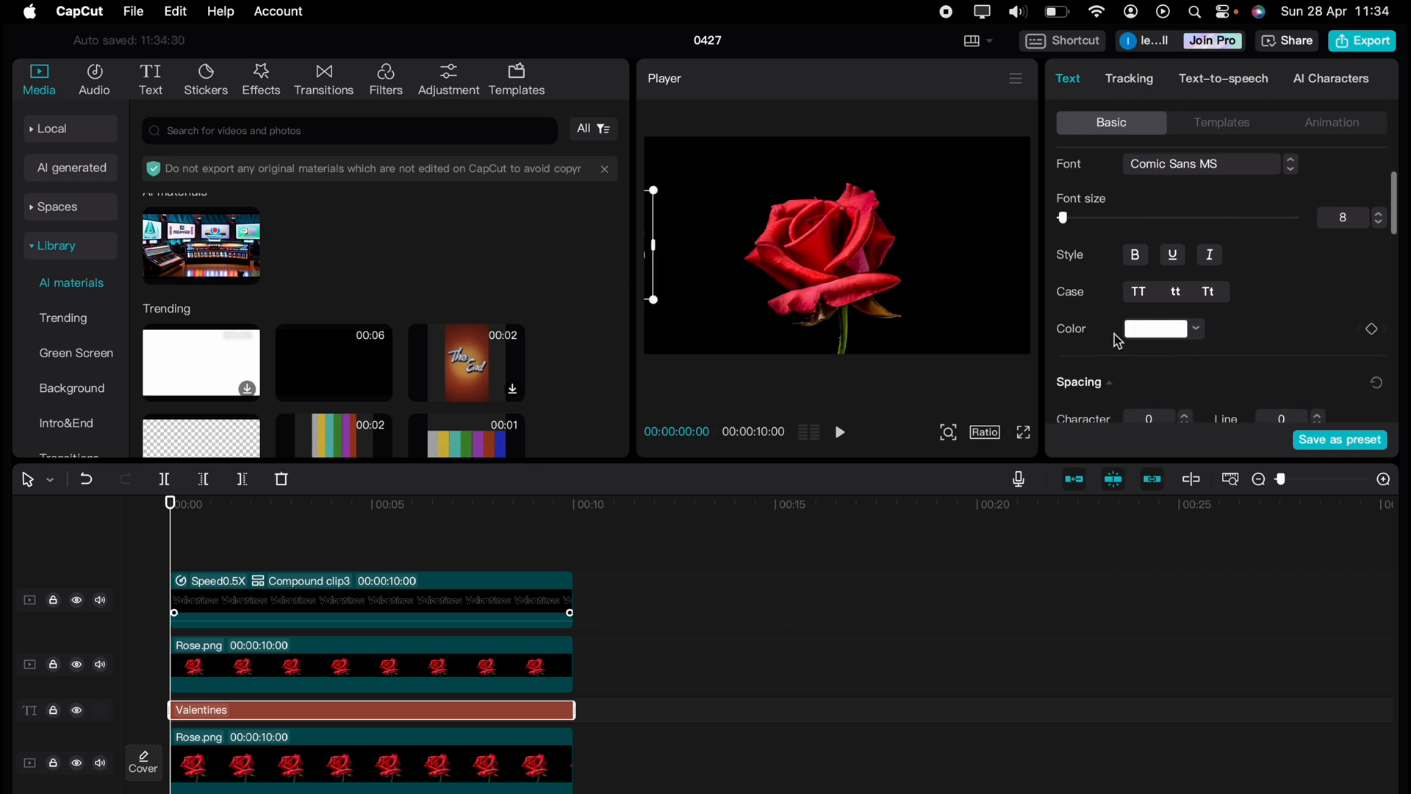
scroll(1117, 340, "down", 2)
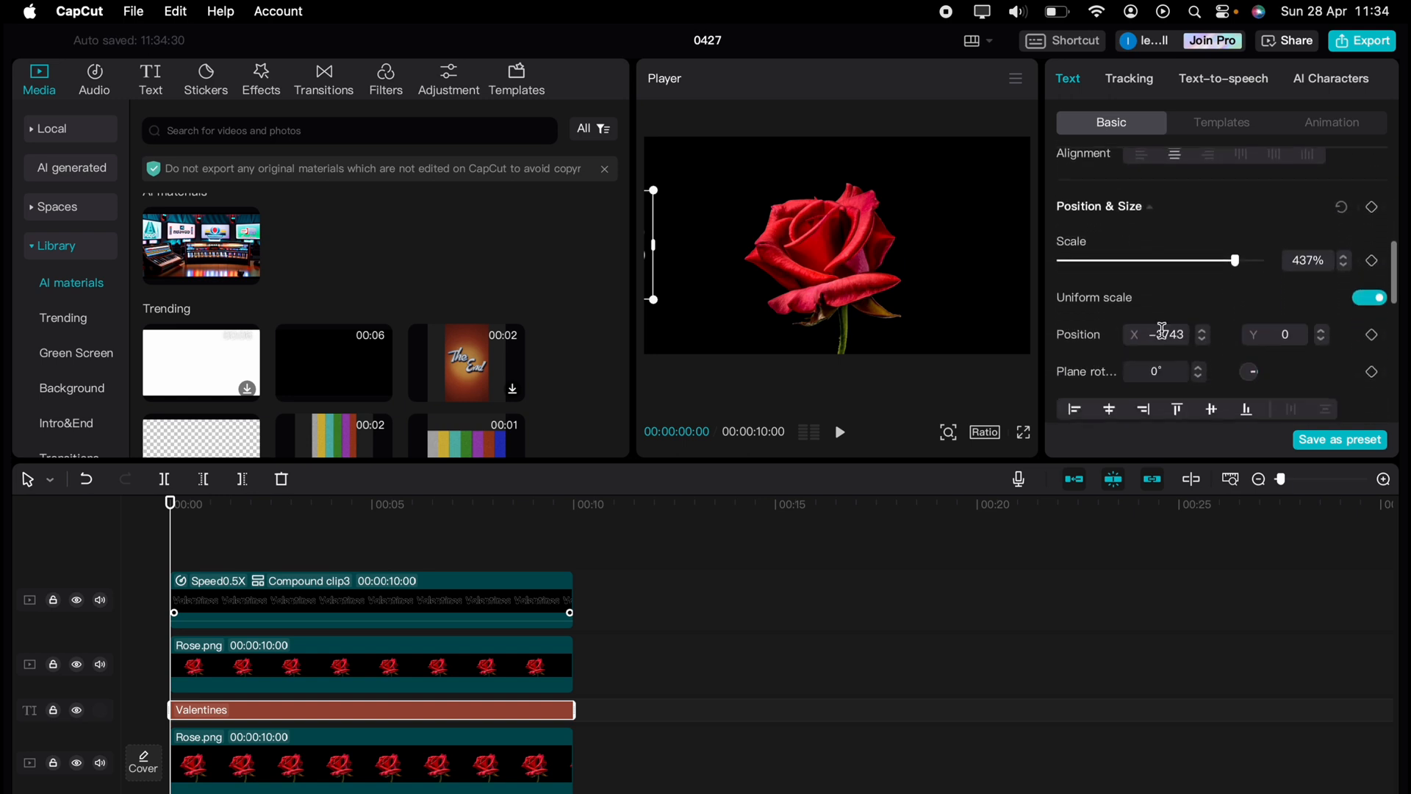
left_click(1169, 332)
left_click(1372, 206)
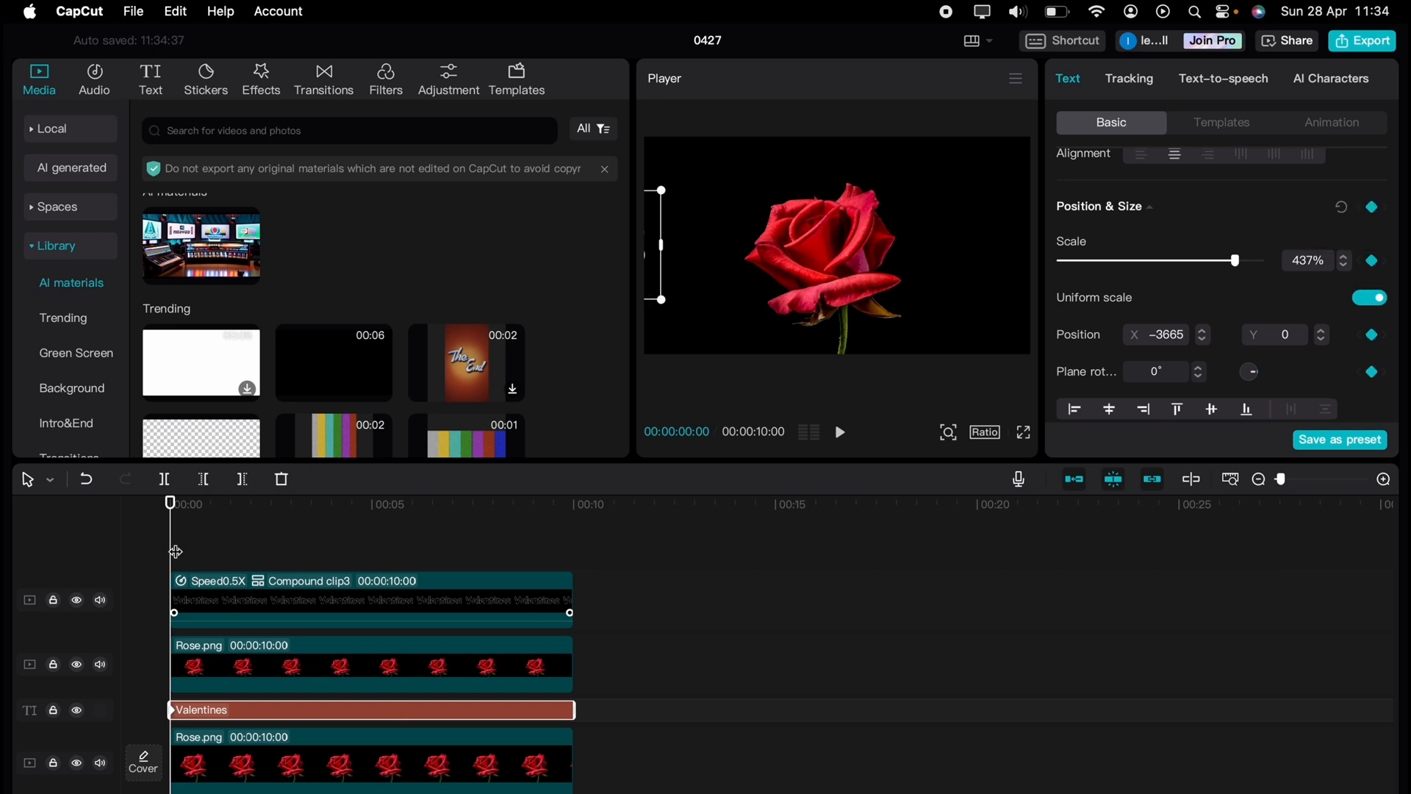
At 00:10 push the bold text off the right edge to X 3835, then play from the start
left_click_drag(176, 551, 571, 575)
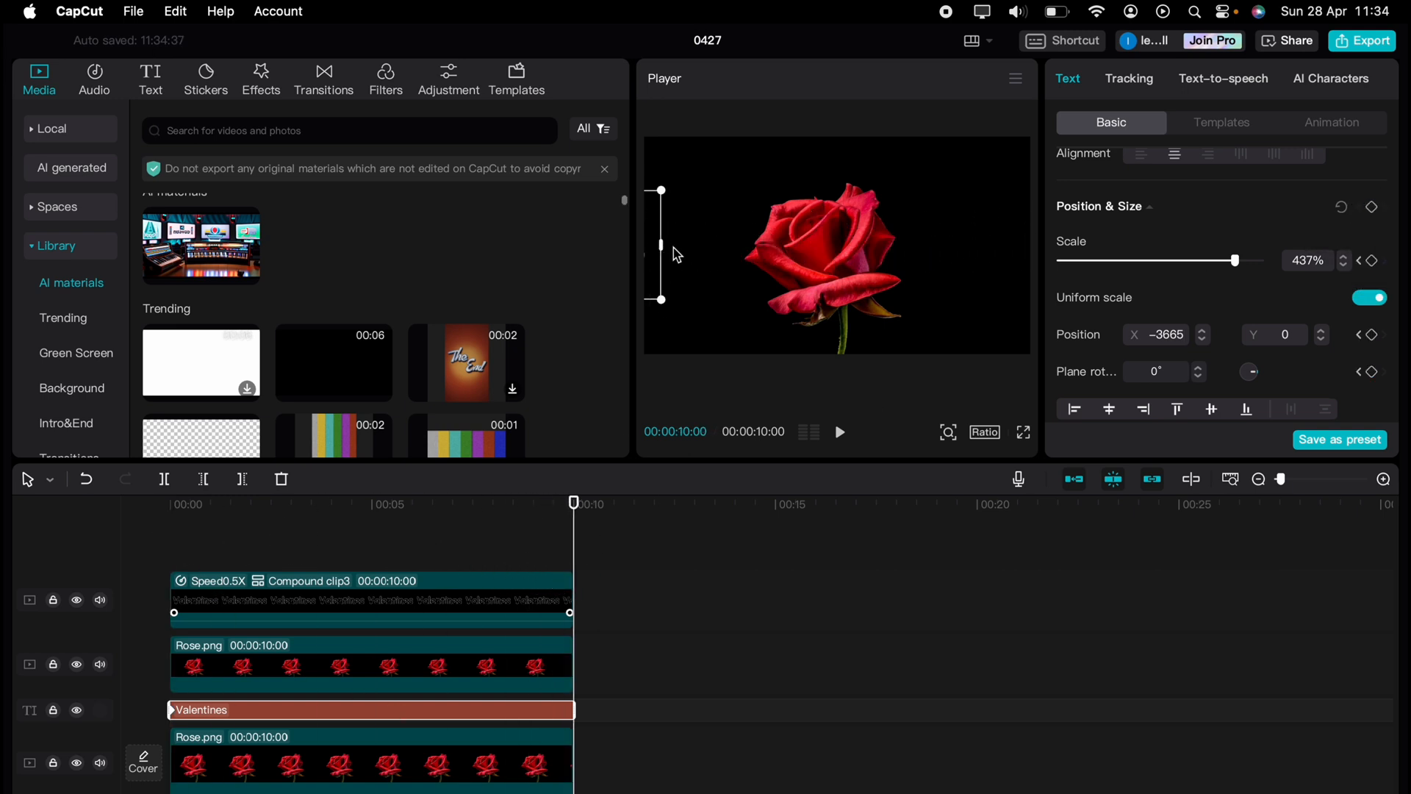
left_click_drag(659, 233, 1036, 233)
left_click_drag(702, 224, 1076, 220)
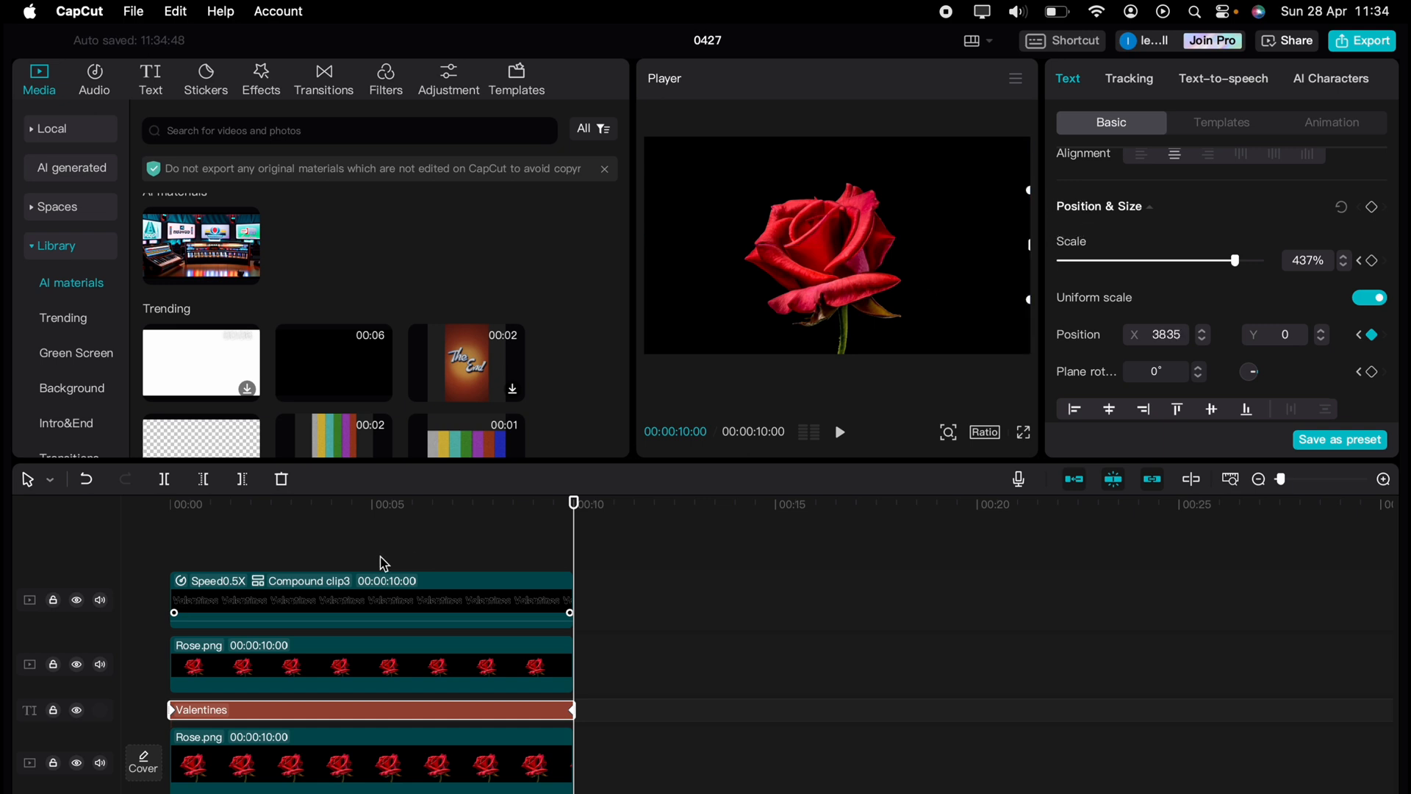
left_click_drag(250, 543, 152, 536)
key("space")
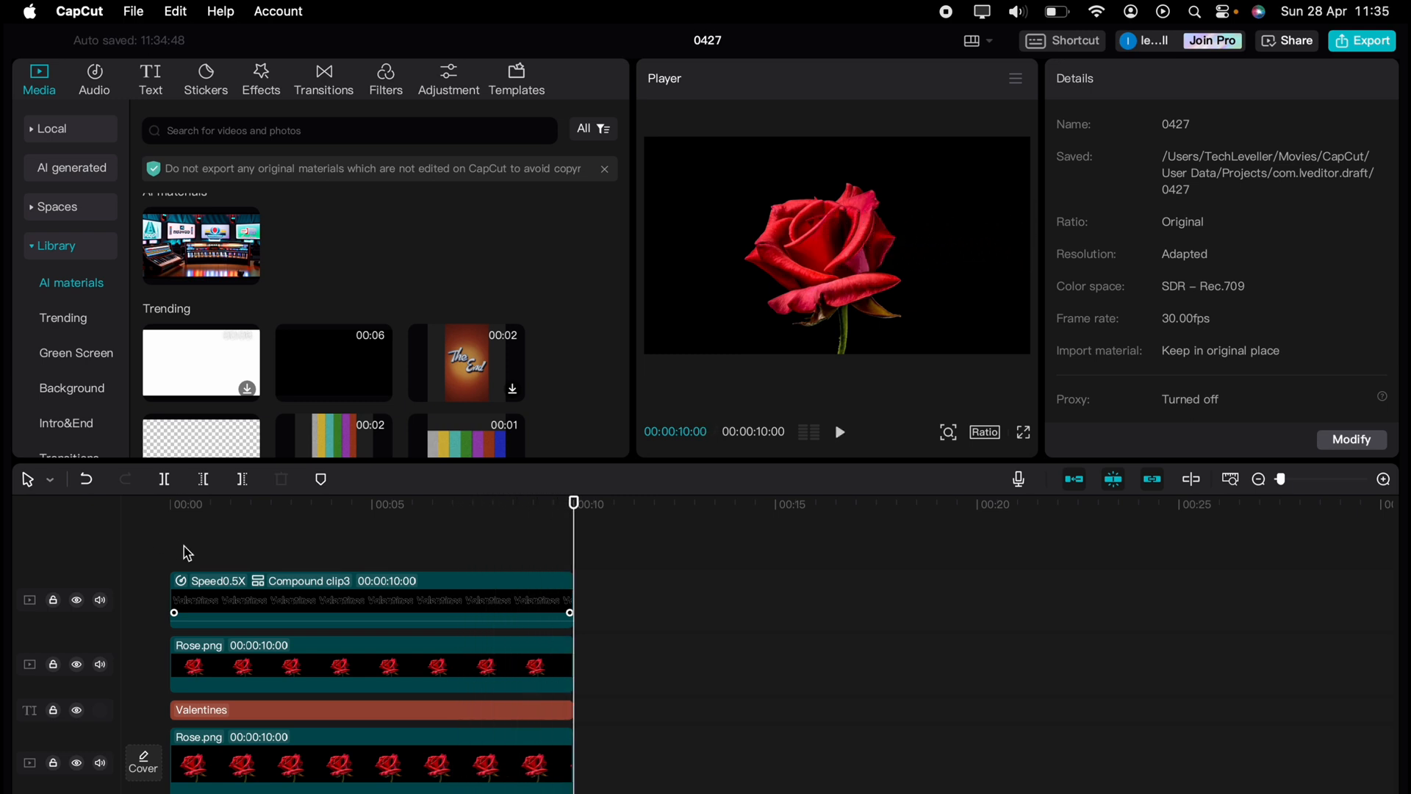
left_click(170, 547)
key("space")
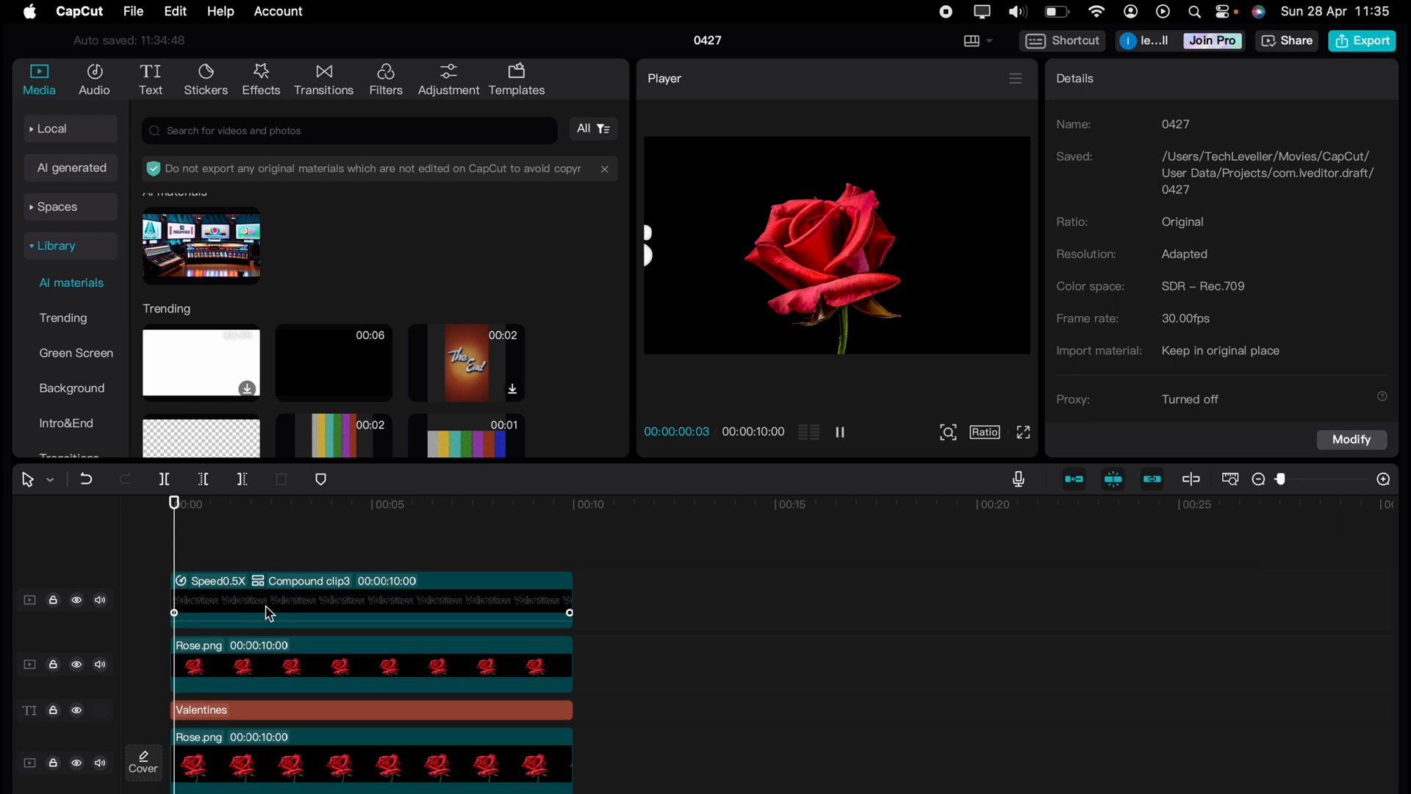